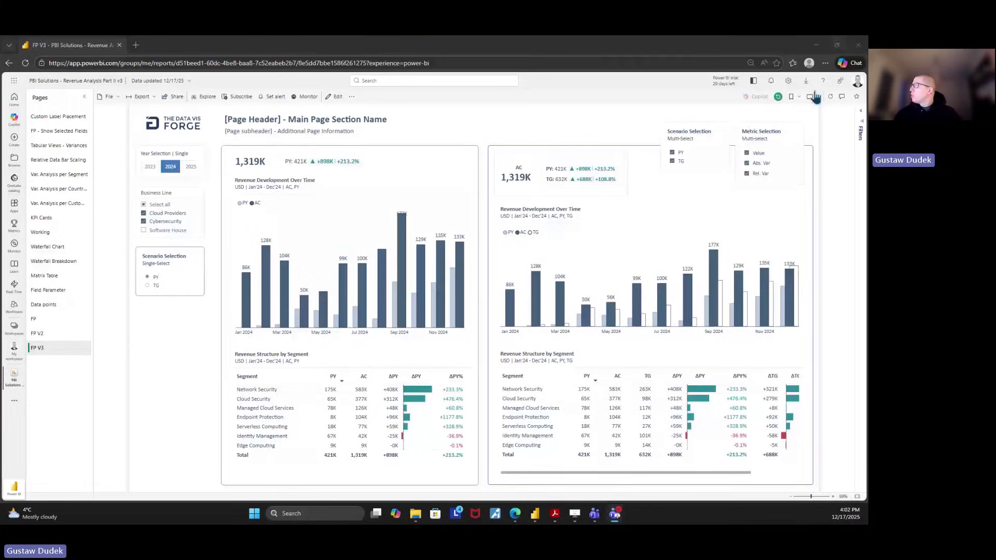
Switch the FP V3 revenue report to full-screen view from the View menu
{"action": "left_click", "coordinate": [814, 98]}
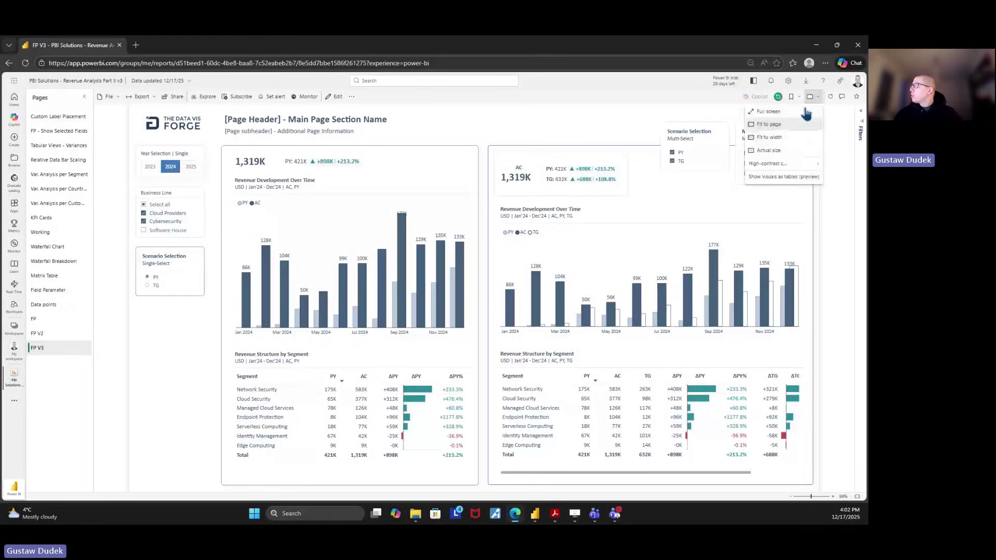
{"action": "left_click", "coordinate": [801, 111]}
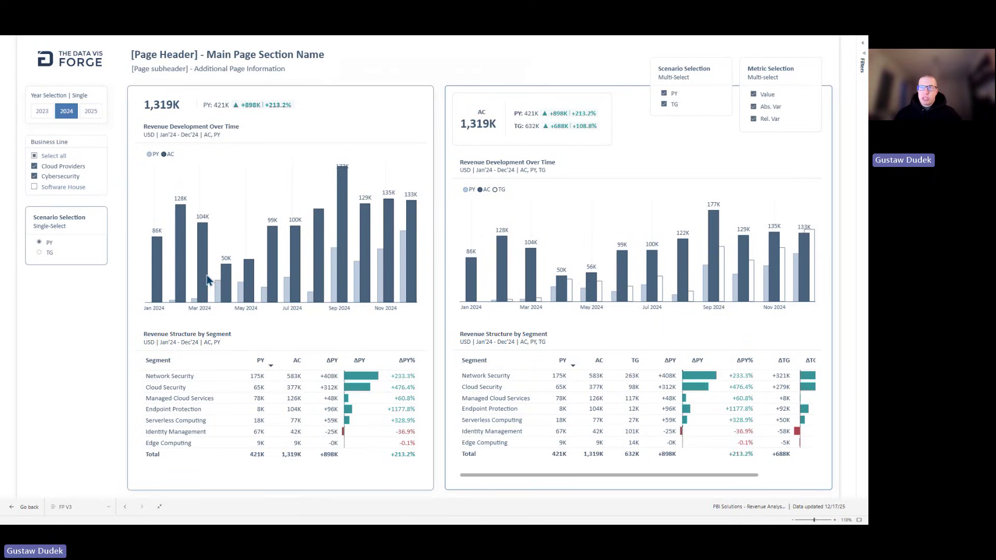
{"action": "left_click", "coordinate": [56, 255]}
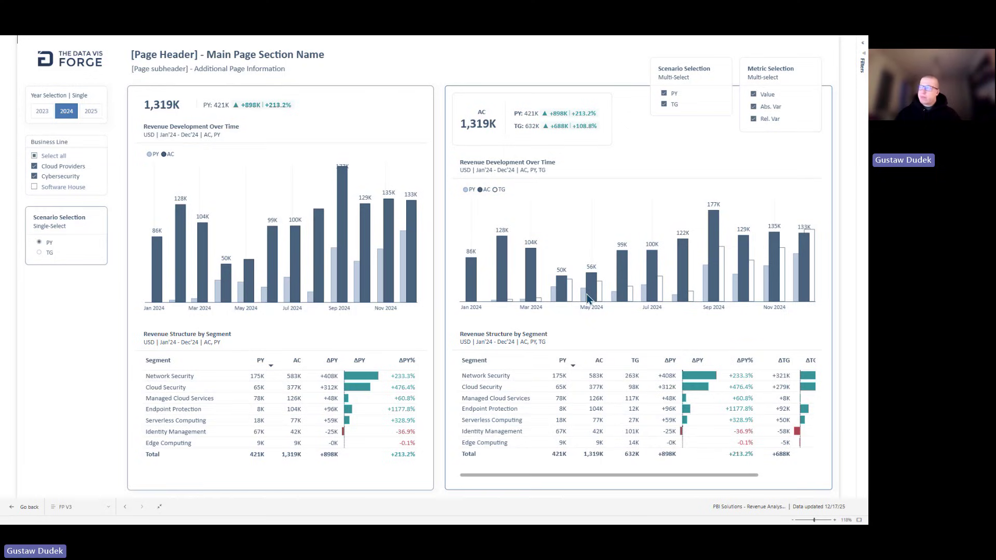
Hide and reshow TG, hide PY, then clear the Scenario Selection slicer entirely
{"action": "left_click", "coordinate": [674, 106]}
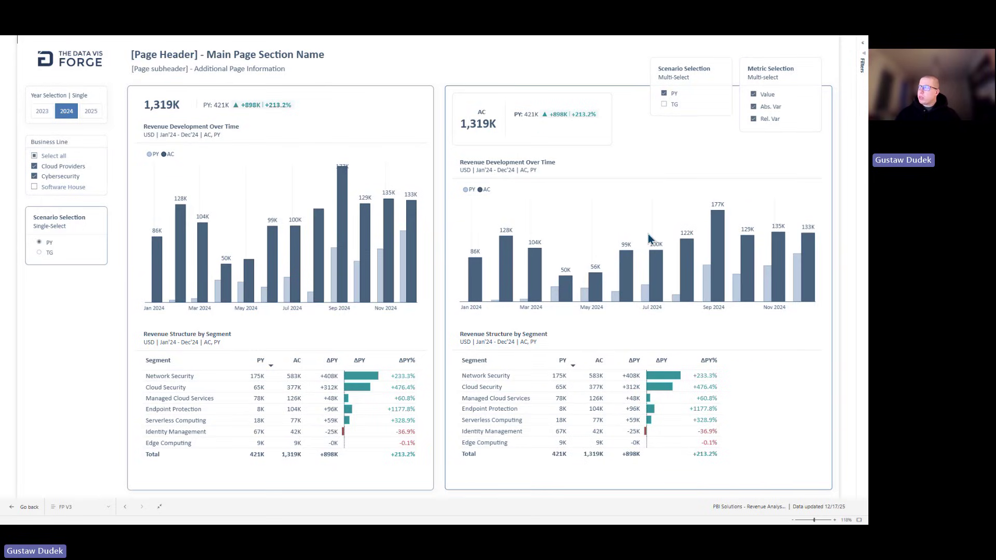
{"action": "left_click", "coordinate": [673, 106]}
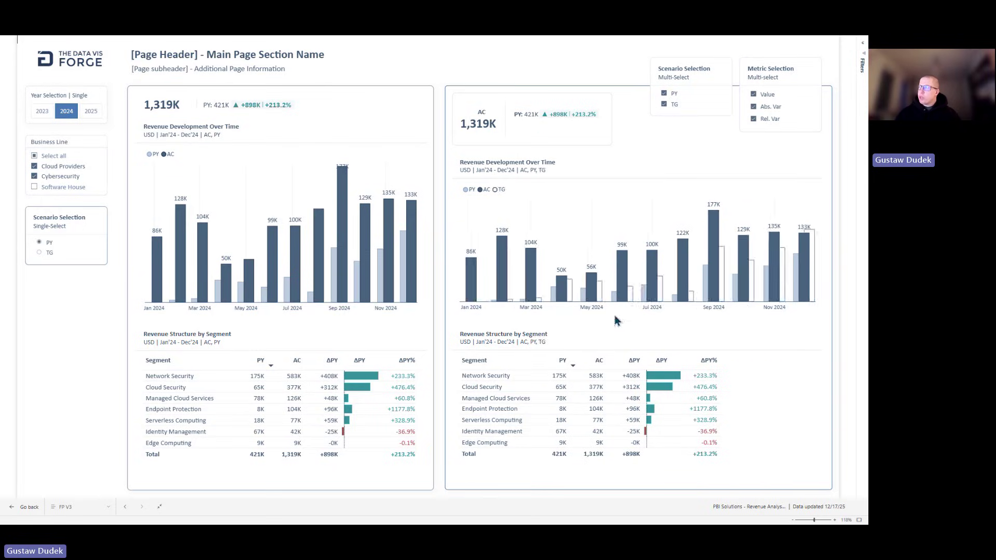
{"action": "left_click", "coordinate": [665, 94]}
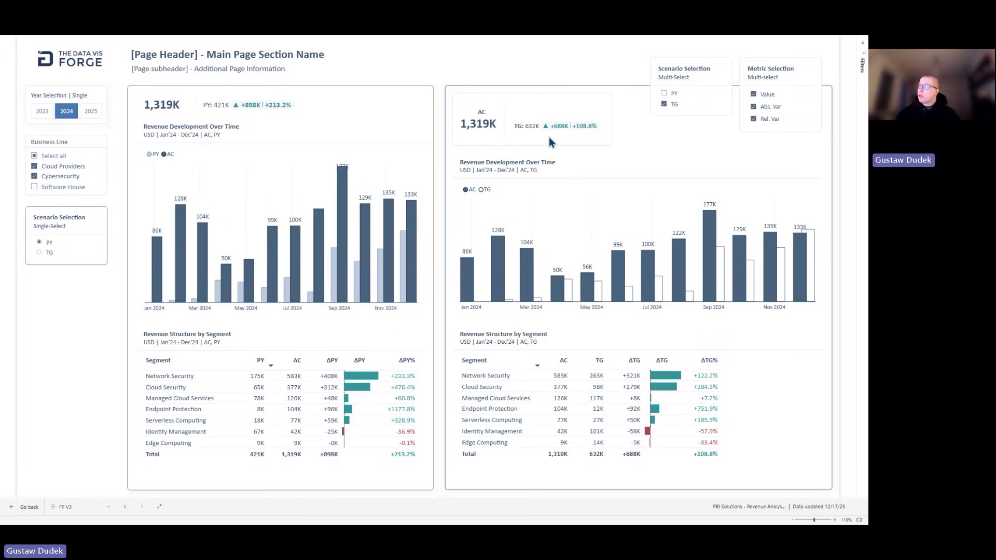
{"action": "left_click", "coordinate": [664, 105]}
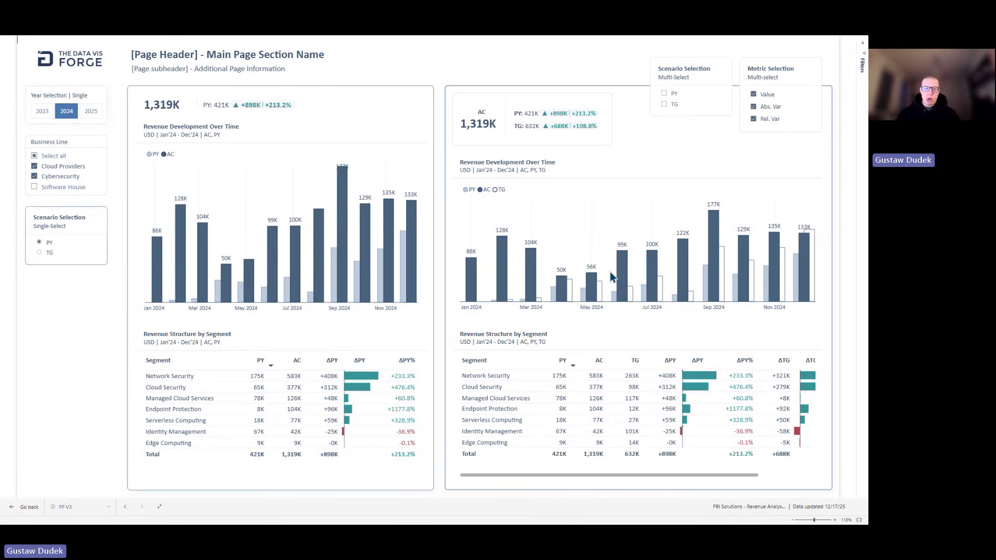
Tick PY and TG in the Scenario Selection slicer, then untick both again
{"action": "left_click", "coordinate": [673, 94]}
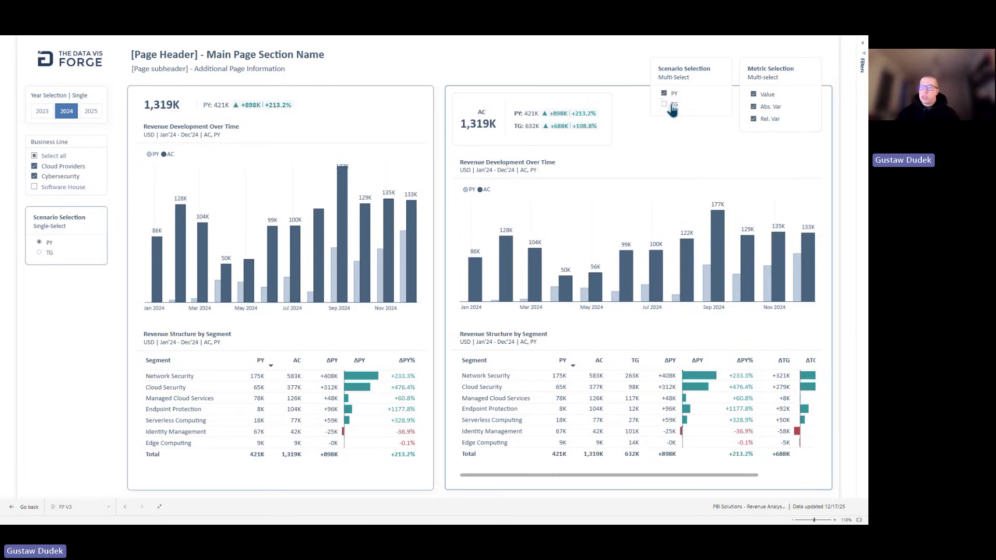
{"action": "left_click", "coordinate": [676, 108]}
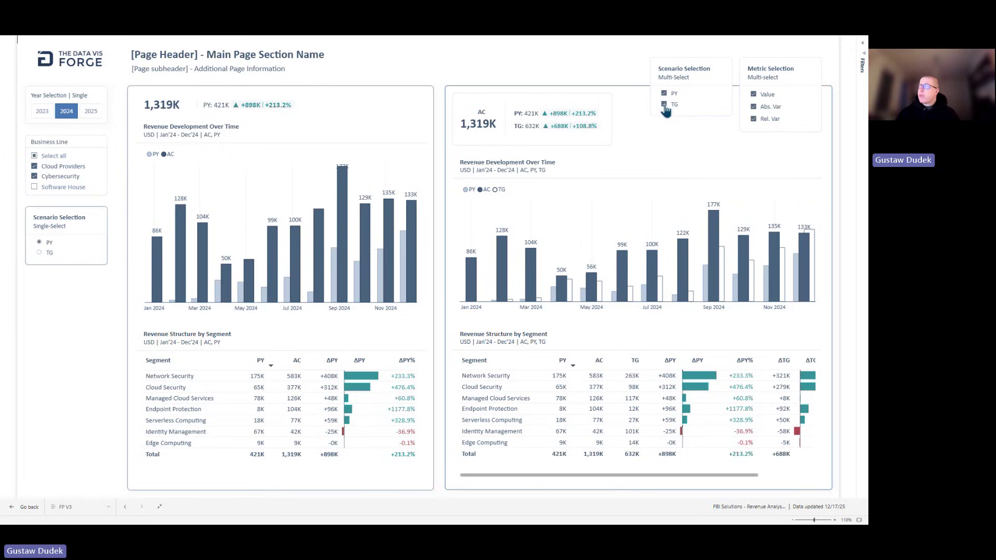
{"action": "left_click", "coordinate": [665, 105]}
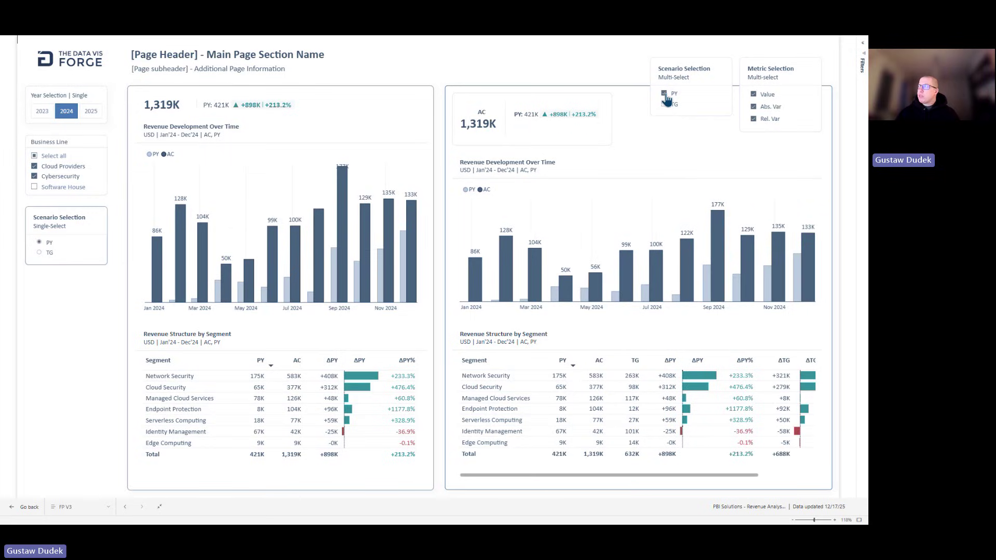
{"action": "left_click", "coordinate": [665, 95]}
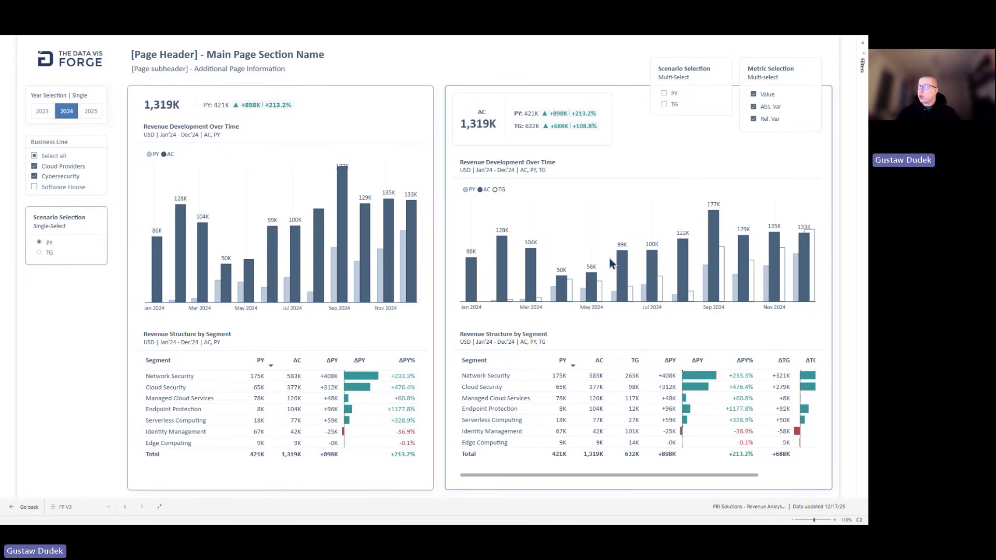
Re-tick PY and then TG in the slicer and exit full screen
{"action": "left_click", "coordinate": [674, 94]}
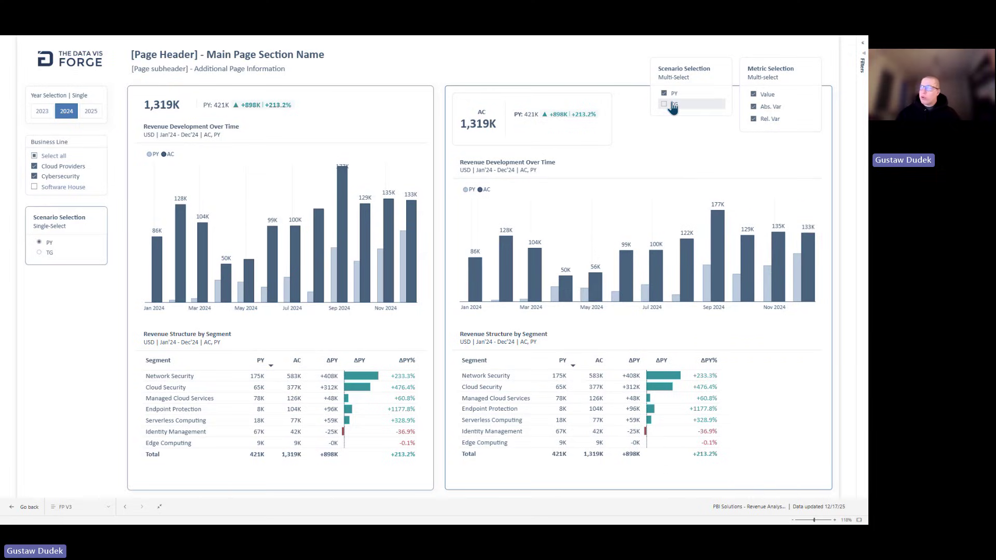
{"action": "left_click", "coordinate": [673, 105]}
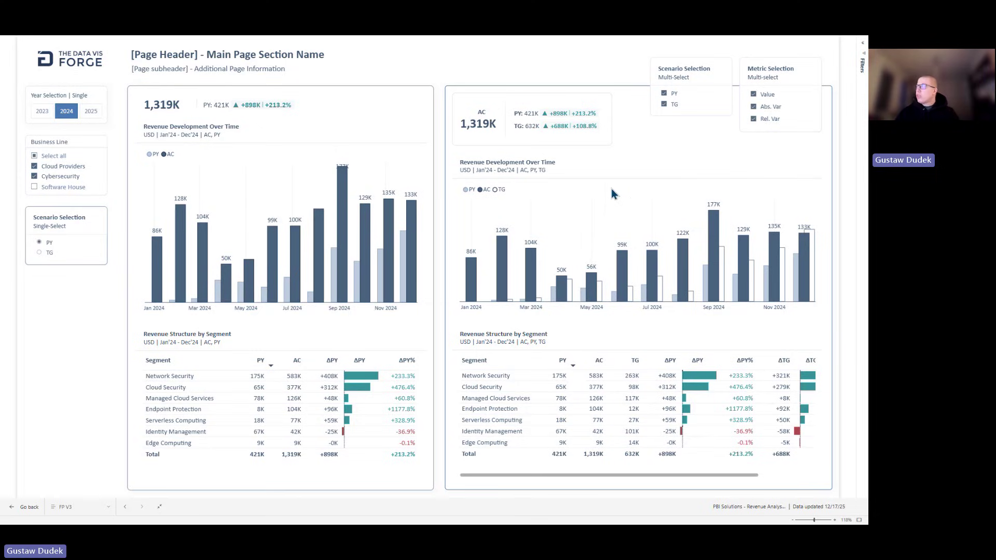
{"action": "key", "text": "Escape"}
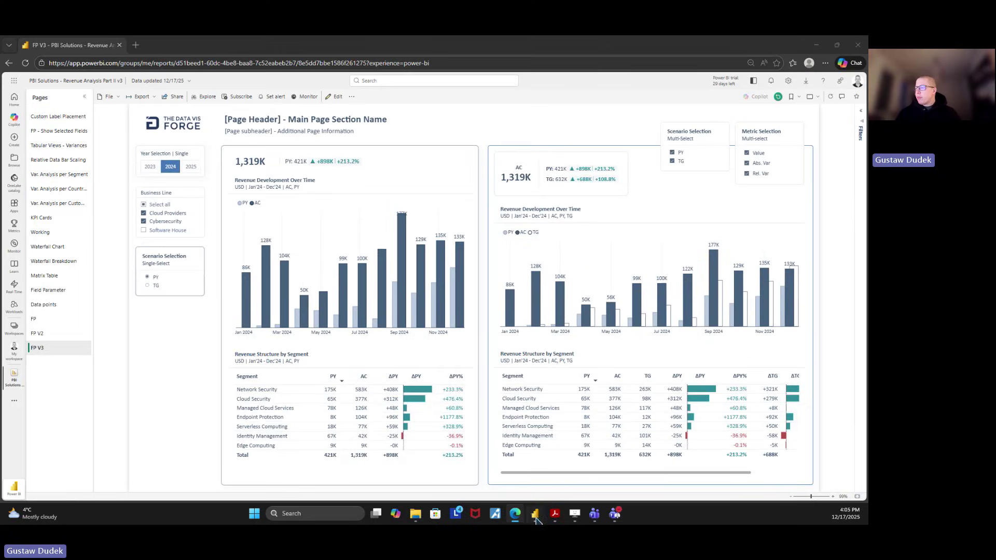
Switch to Power BI Desktop and select the right-hand KPI card
{"action": "mouse_move", "coordinate": [538, 520]}
{"action": "left_click", "coordinate": [571, 468]}
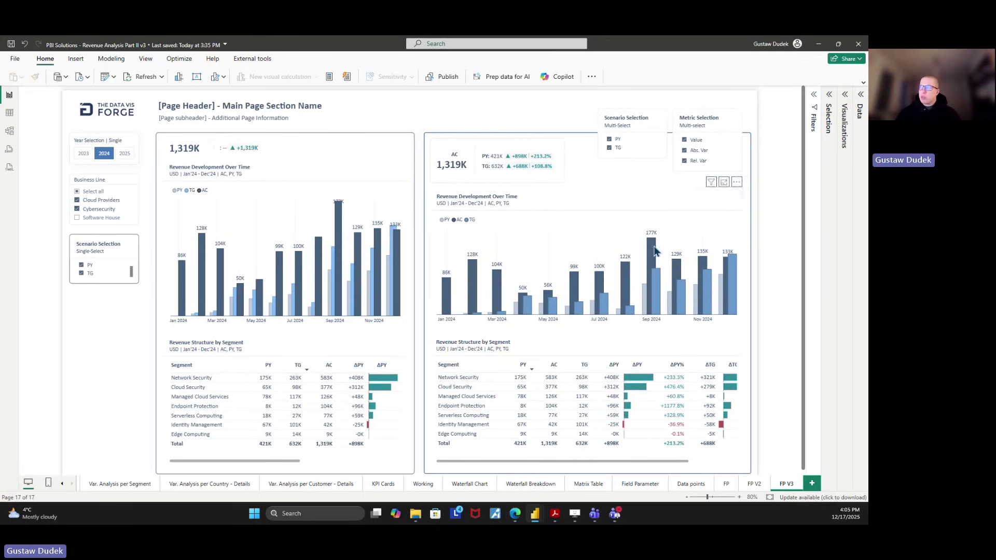
{"action": "left_click", "coordinate": [502, 159]}
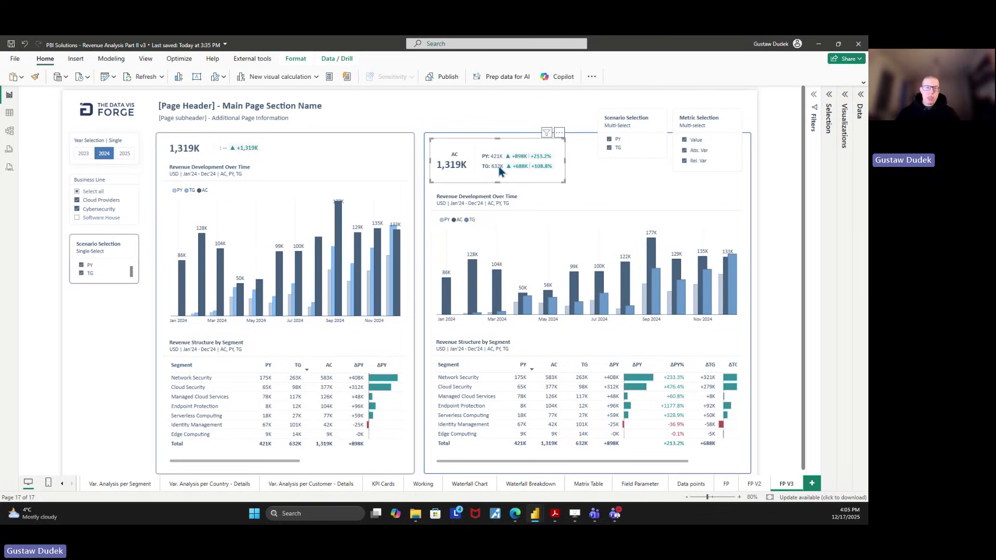
Untick and re-tick TG in the slicer, then select the KPI card and right revenue chart
{"action": "left_click", "coordinate": [618, 151]}
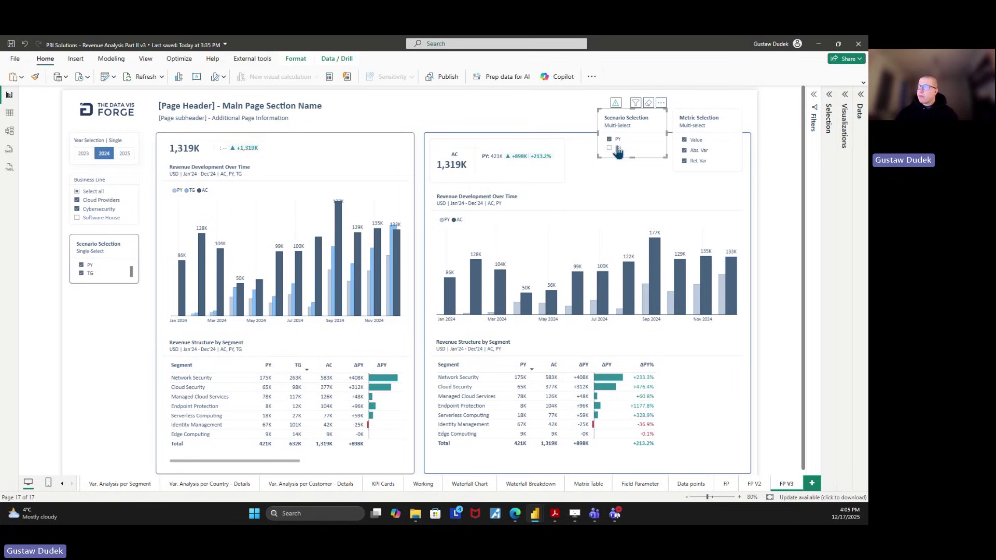
{"action": "left_click", "coordinate": [617, 151]}
{"action": "left_click", "coordinate": [771, 189]}
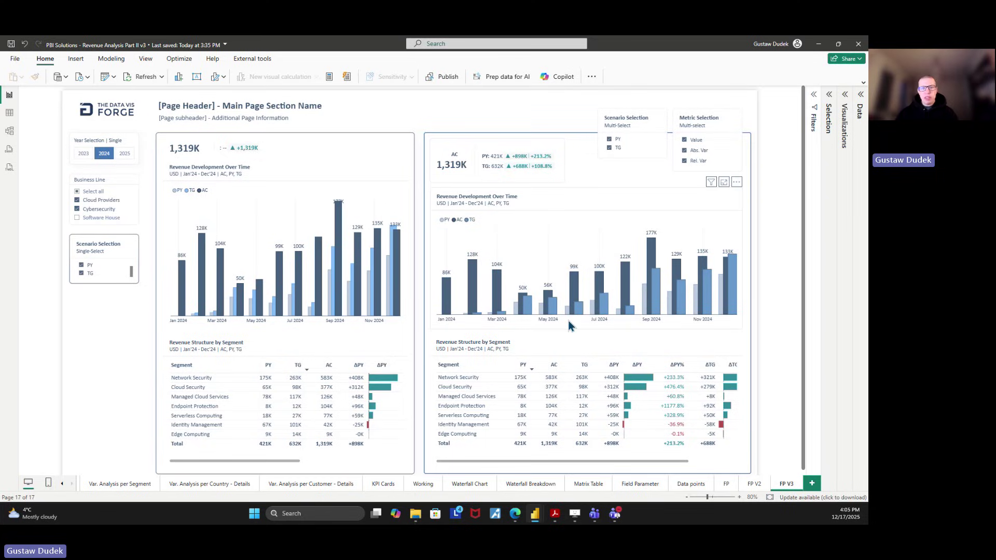
{"action": "left_click", "coordinate": [532, 167]}
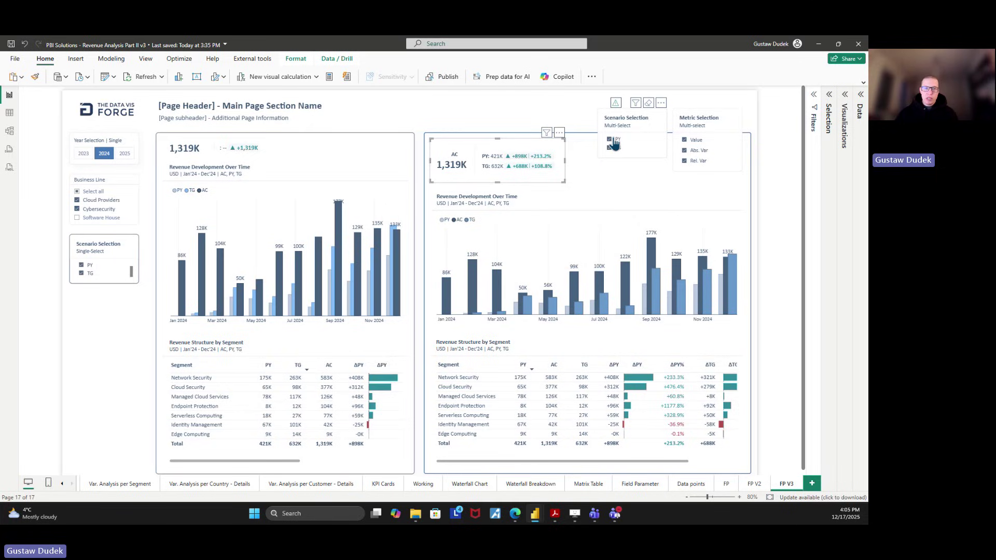
{"action": "left_click", "coordinate": [628, 209]}
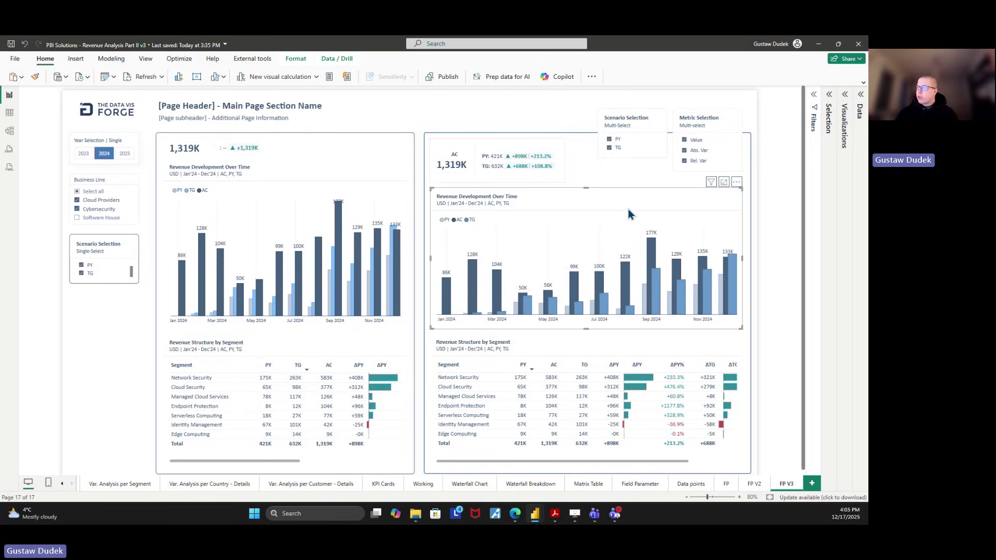
Compare the left and right revenue charts' fields, the right using AC, FP PY Value and FP TG Value
{"action": "left_click", "coordinate": [844, 147]}
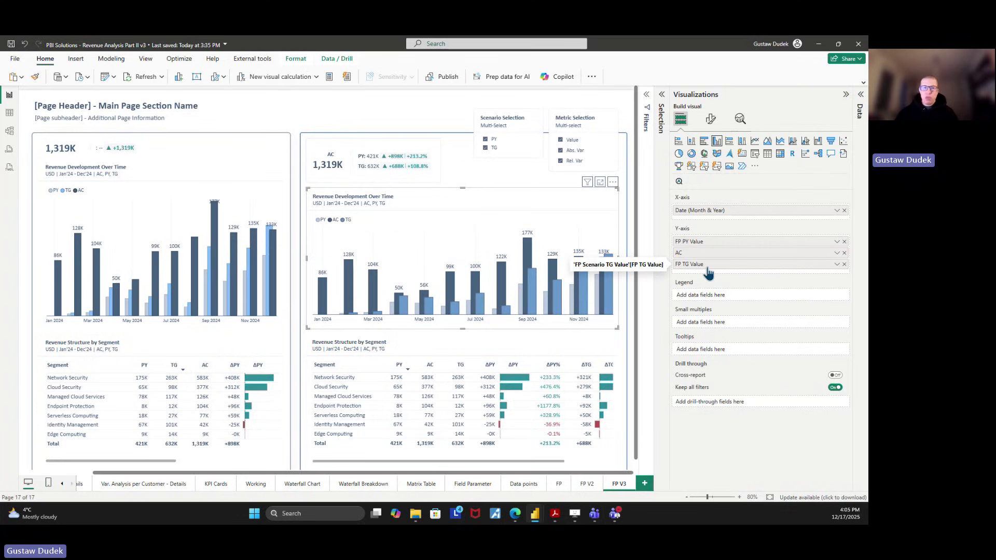
{"action": "left_click", "coordinate": [276, 206]}
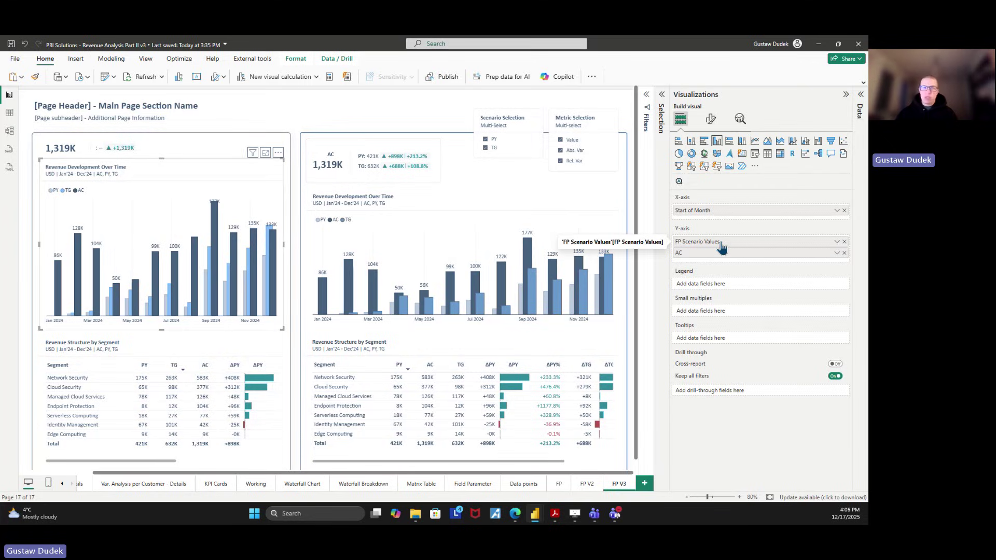
{"action": "left_click", "coordinate": [396, 232]}
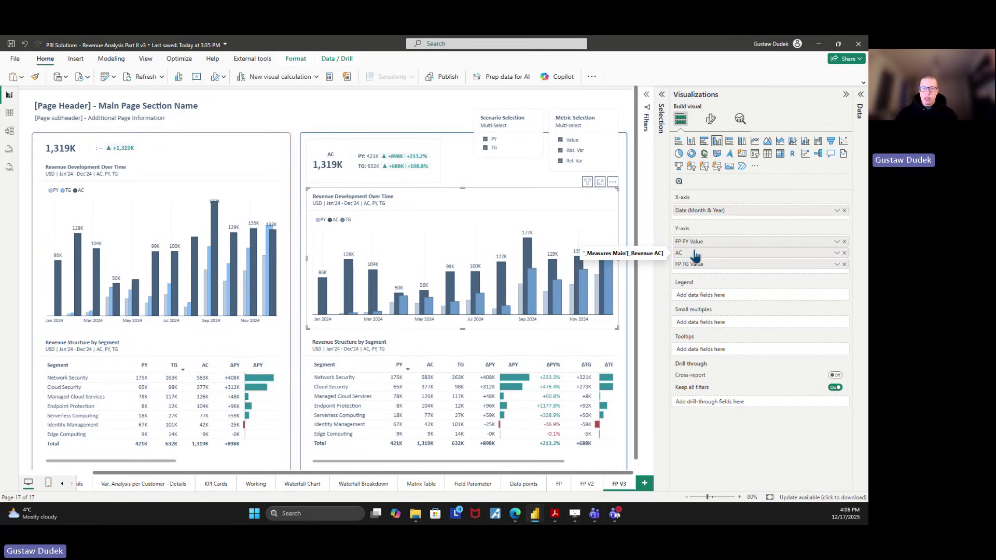
{"action": "left_click", "coordinate": [860, 111]}
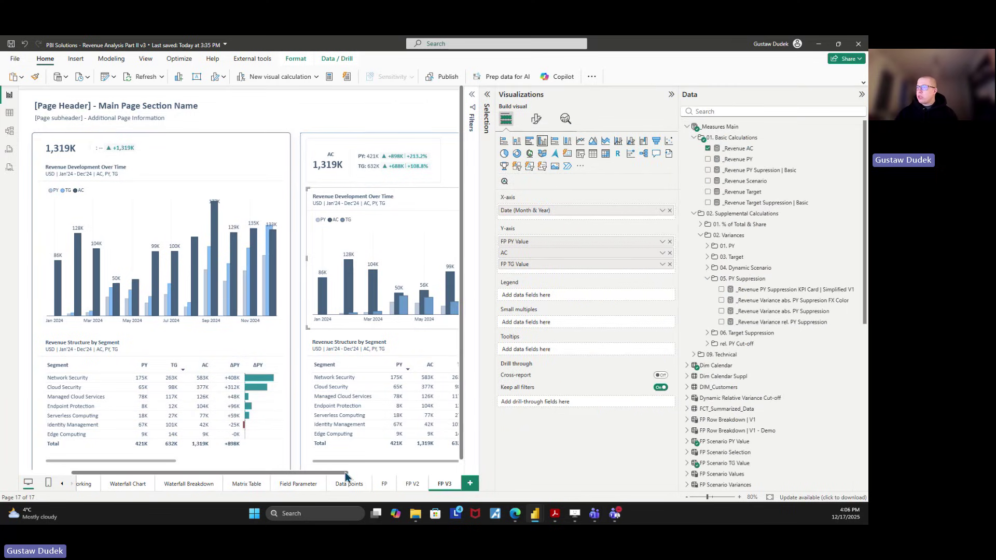
{"action": "left_click_drag", "start_coordinate": [346, 475], "coordinate": [519, 477]}
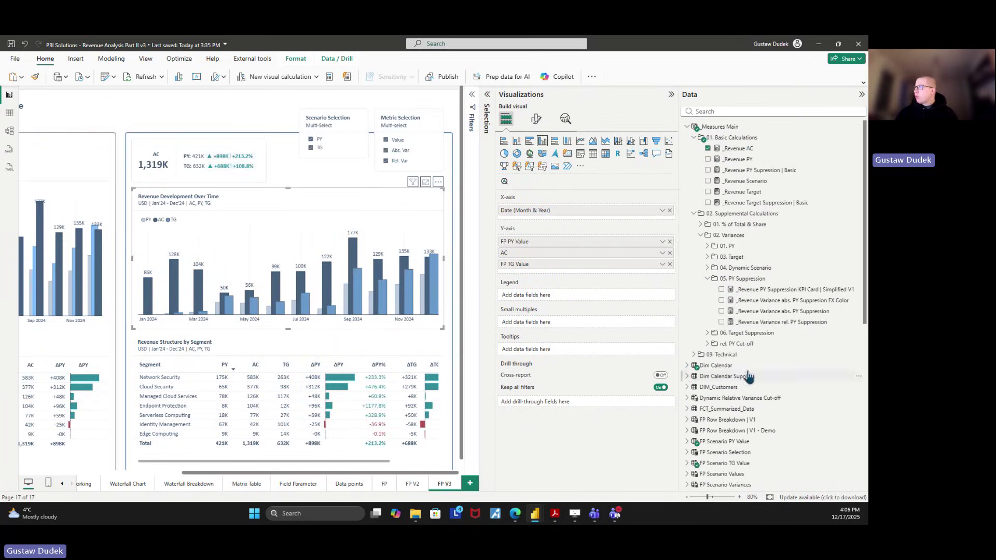
{"action": "scroll", "coordinate": [748, 377], "scroll_direction": "down", "scroll_amount": 3}
{"action": "left_click", "coordinate": [732, 307]}
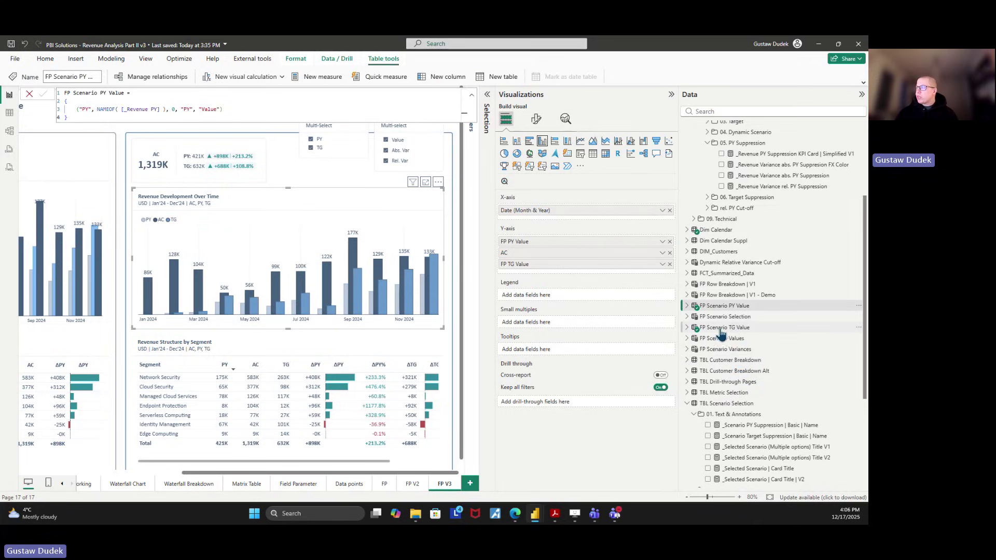
{"action": "left_click", "coordinate": [671, 95]}
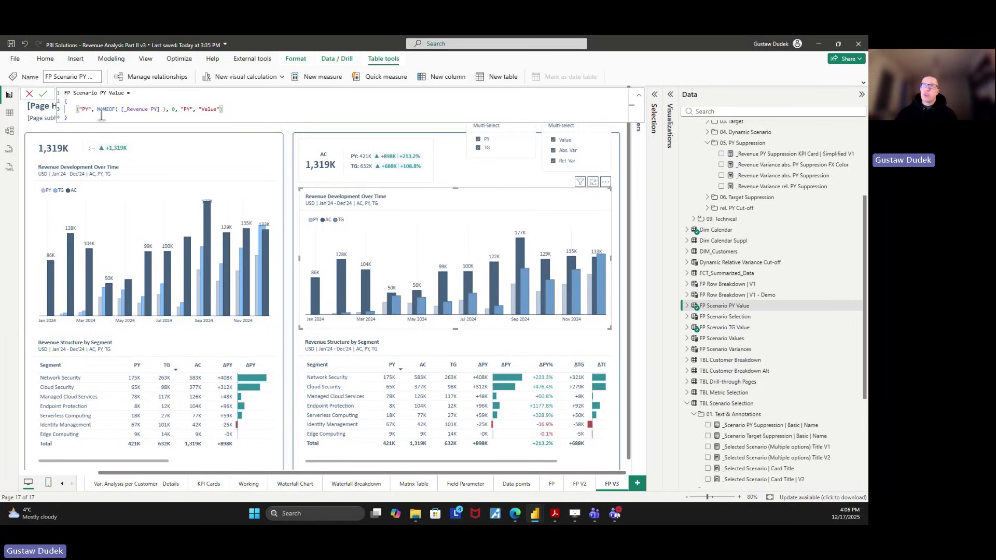
{"action": "left_click_drag", "start_coordinate": [102, 117], "coordinate": [64, 101]}
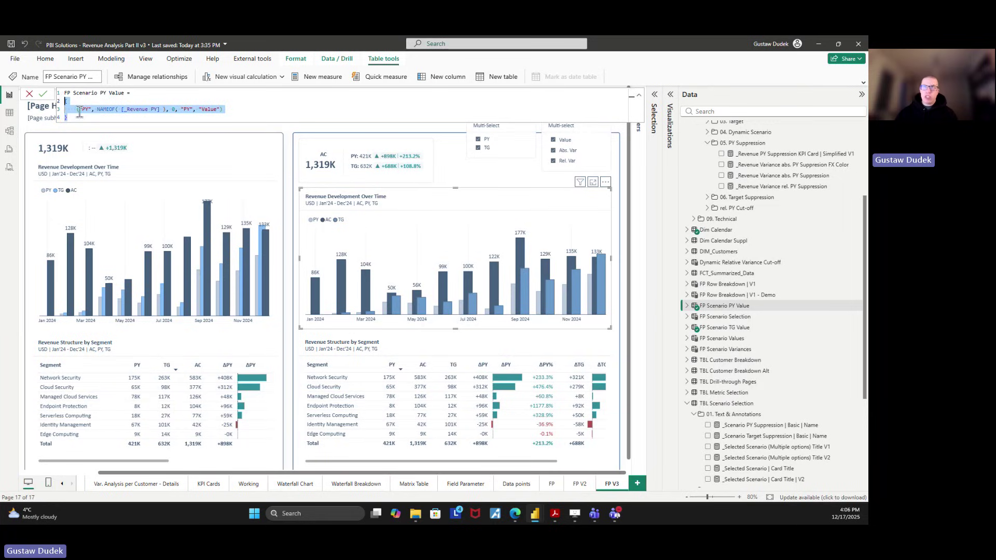
{"action": "double_click", "coordinate": [85, 109]}
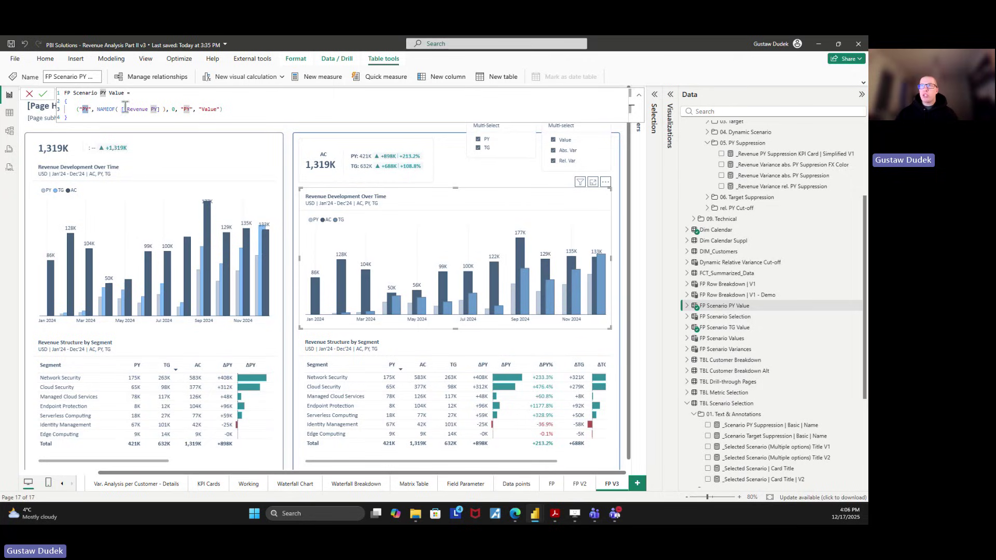
{"action": "left_click_drag", "start_coordinate": [124, 110], "coordinate": [157, 110]}
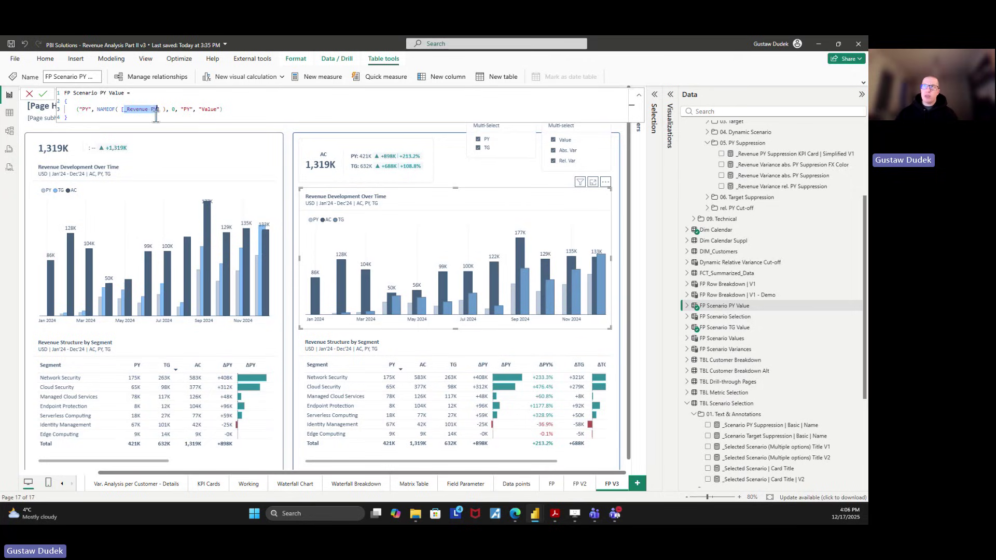
{"action": "double_click", "coordinate": [185, 109]}
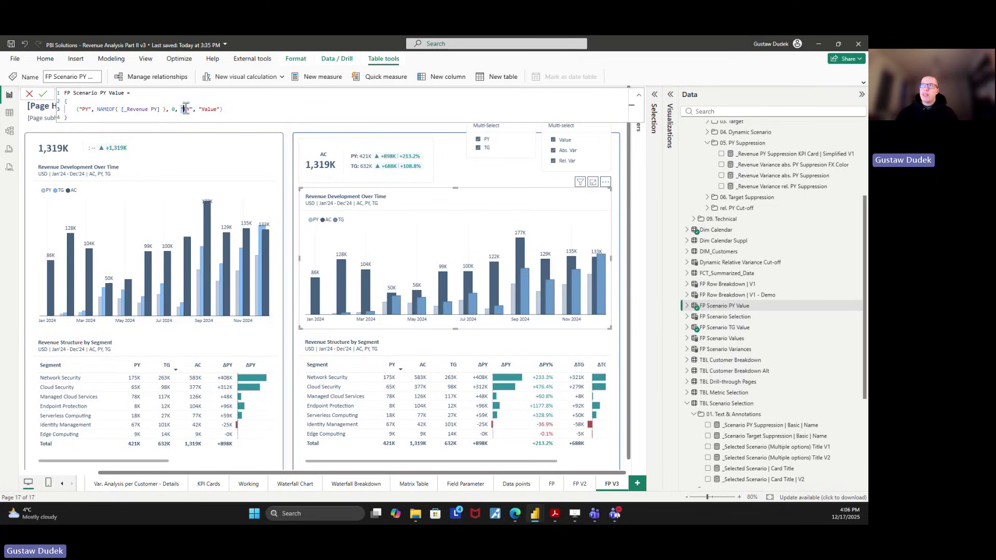
{"action": "left_click_drag", "start_coordinate": [185, 109], "coordinate": [221, 110]}
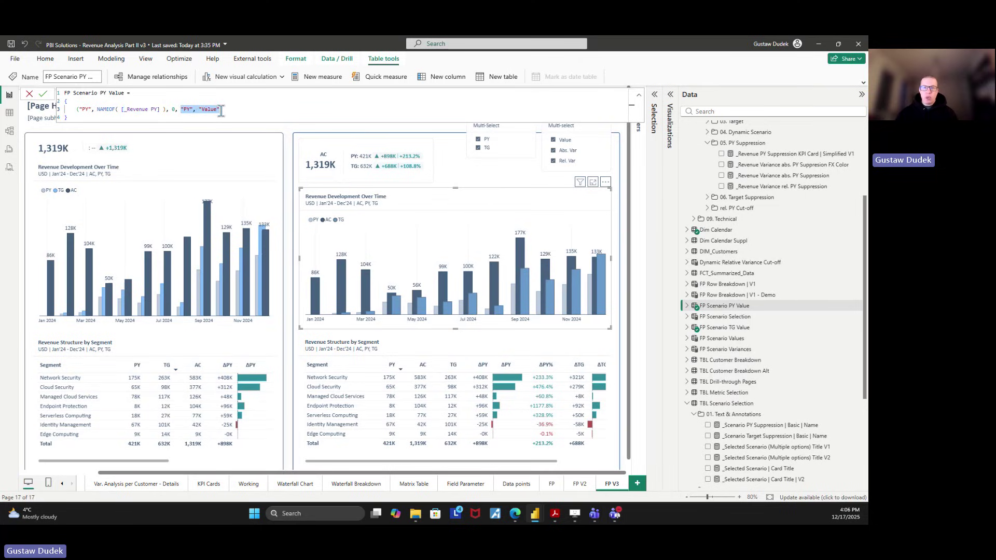
{"action": "left_click", "coordinate": [221, 110]}
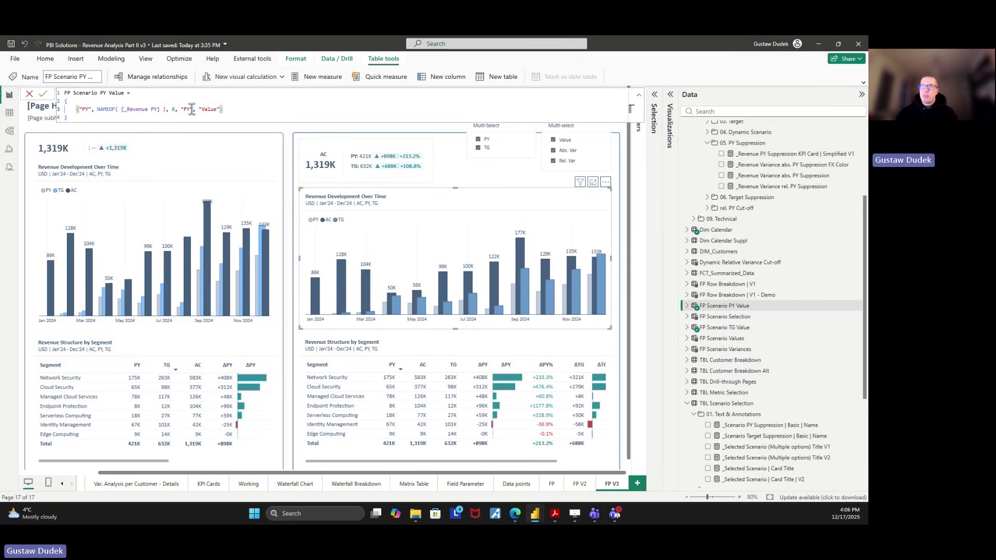
{"action": "double_click", "coordinate": [186, 109]}
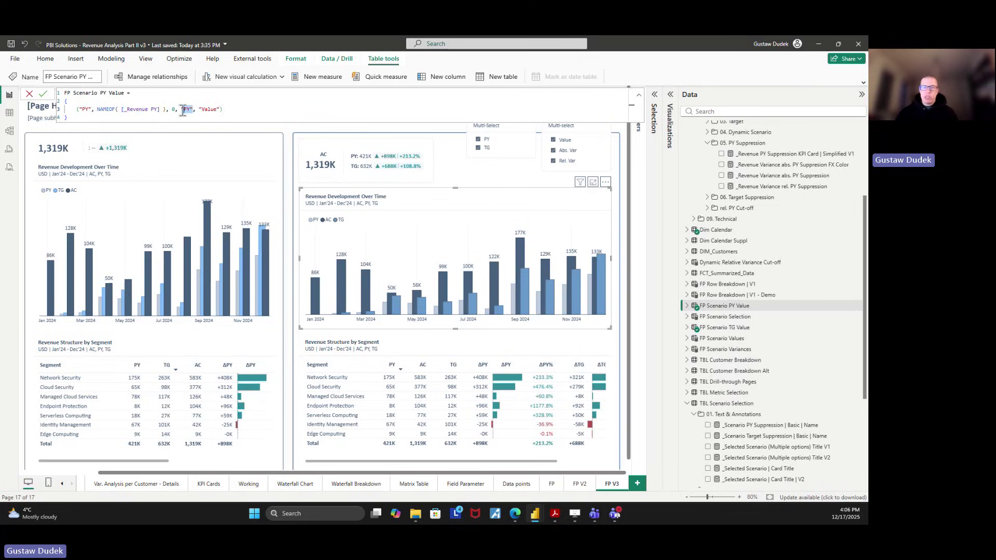
{"action": "double_click", "coordinate": [216, 110]}
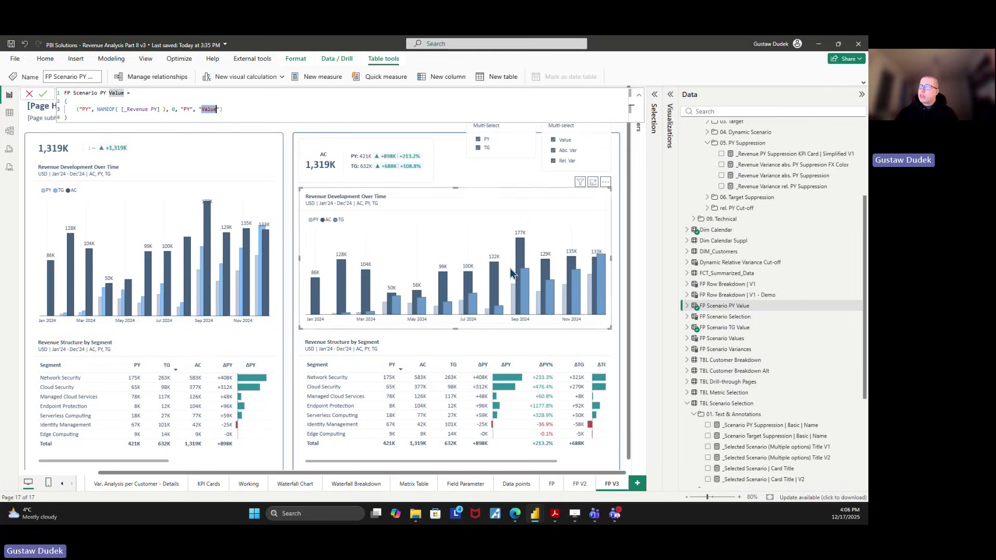
{"action": "left_click", "coordinate": [562, 138]}
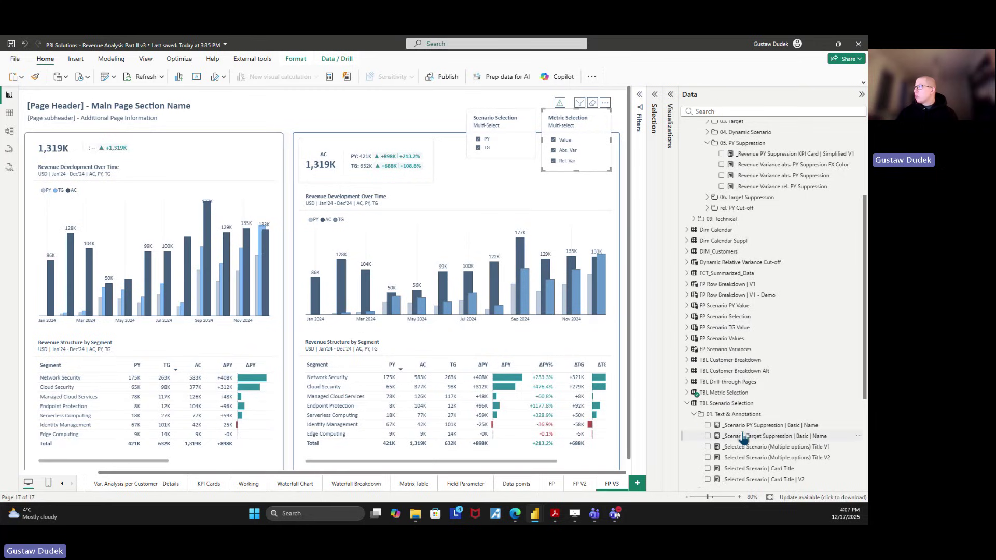
{"action": "scroll", "coordinate": [743, 438], "scroll_direction": "down", "scroll_amount": 2}
{"action": "scroll", "coordinate": [748, 425], "scroll_direction": "up", "scroll_amount": 3}
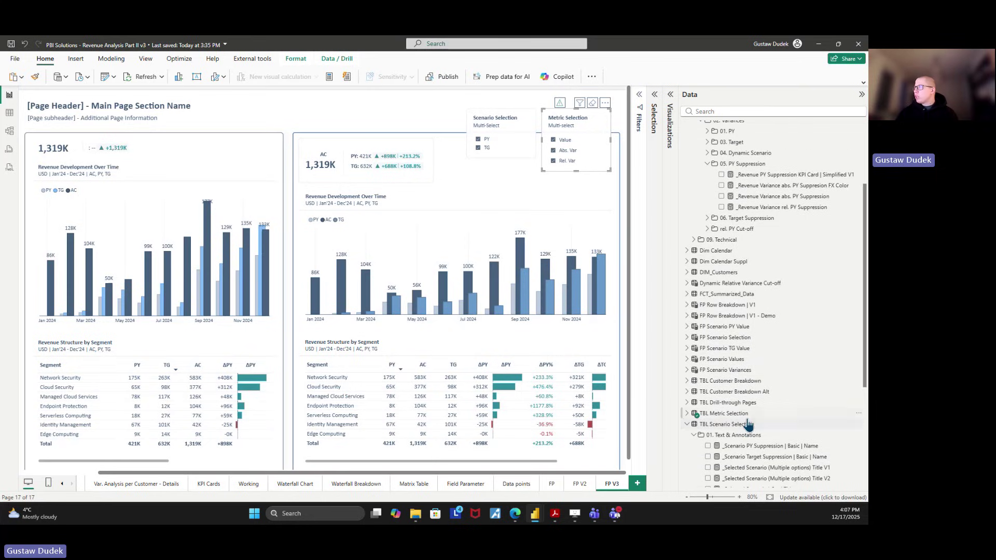
{"action": "scroll", "coordinate": [748, 424], "scroll_direction": "up", "scroll_amount": 3}
{"action": "left_click", "coordinate": [541, 217]}
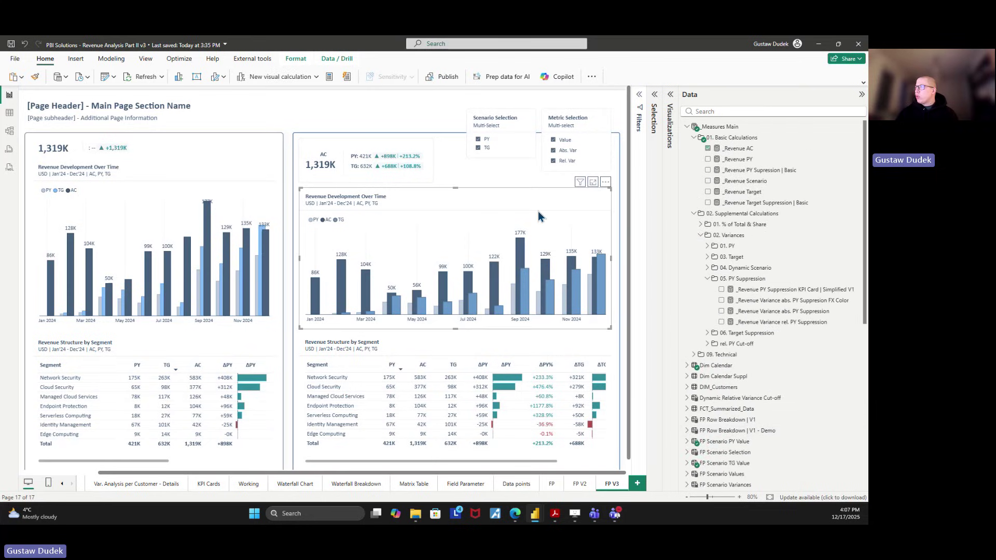
{"action": "left_click", "coordinate": [726, 442]}
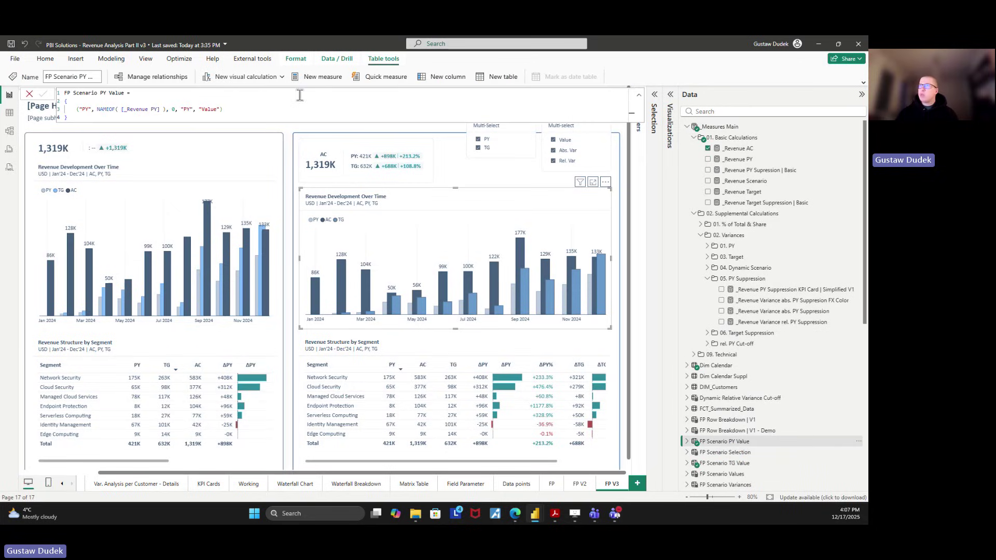
{"action": "left_click_drag", "start_coordinate": [192, 109], "coordinate": [183, 109]}
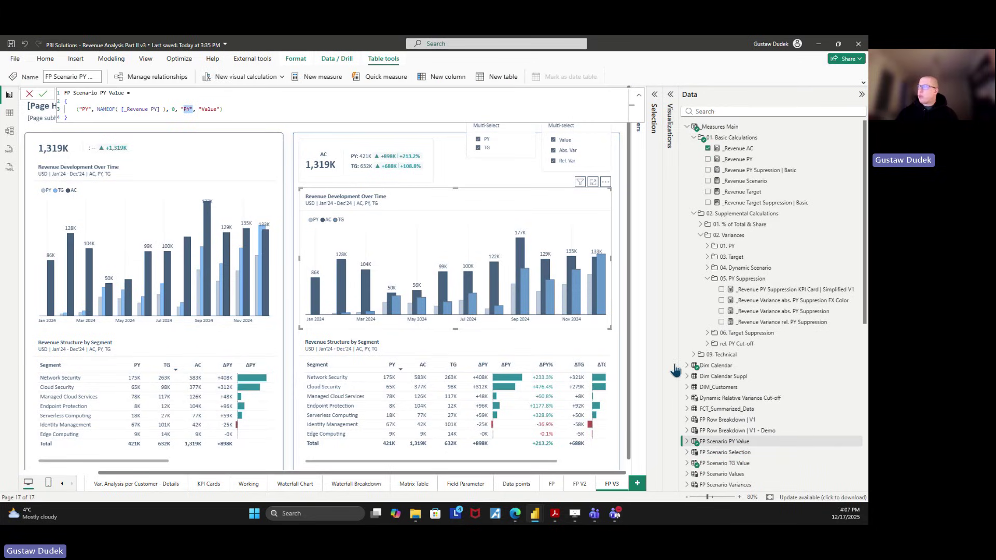
{"action": "left_click", "coordinate": [726, 463]}
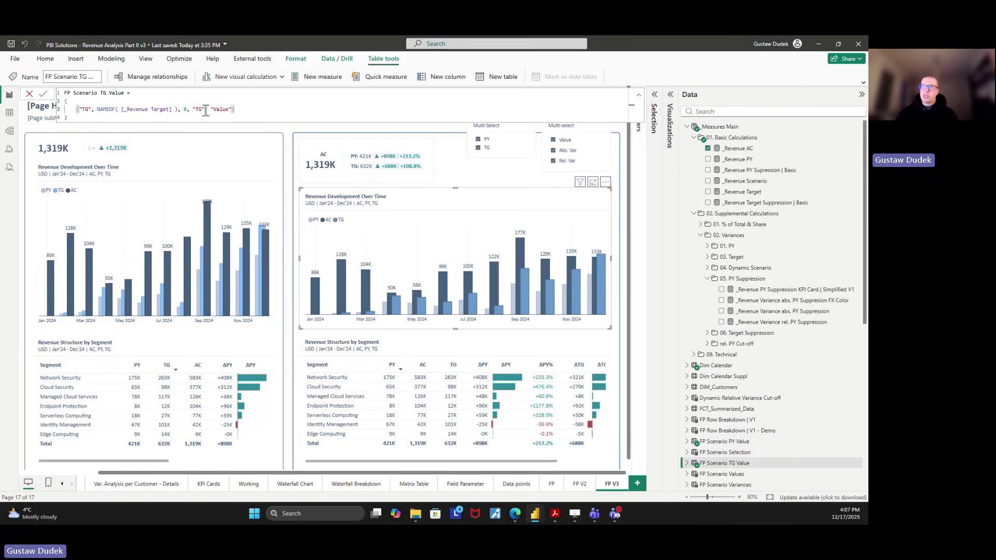
{"action": "left_click_drag", "start_coordinate": [205, 110], "coordinate": [193, 110]}
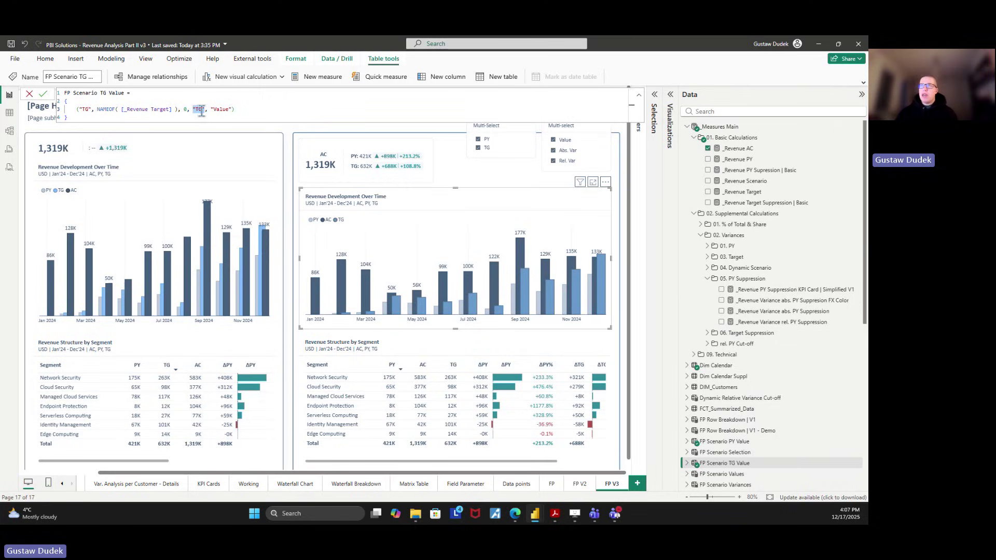
{"action": "left_click", "coordinate": [423, 221]}
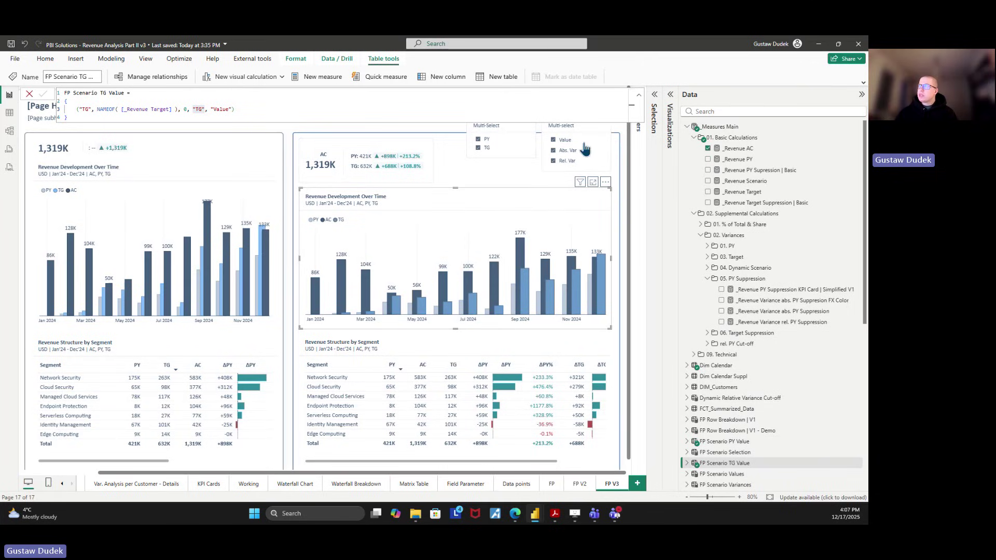
{"action": "left_click", "coordinate": [639, 95]}
Select the Scenario Selection slicer, view its field settings and widen the report canvas
{"action": "left_click", "coordinate": [512, 123]}
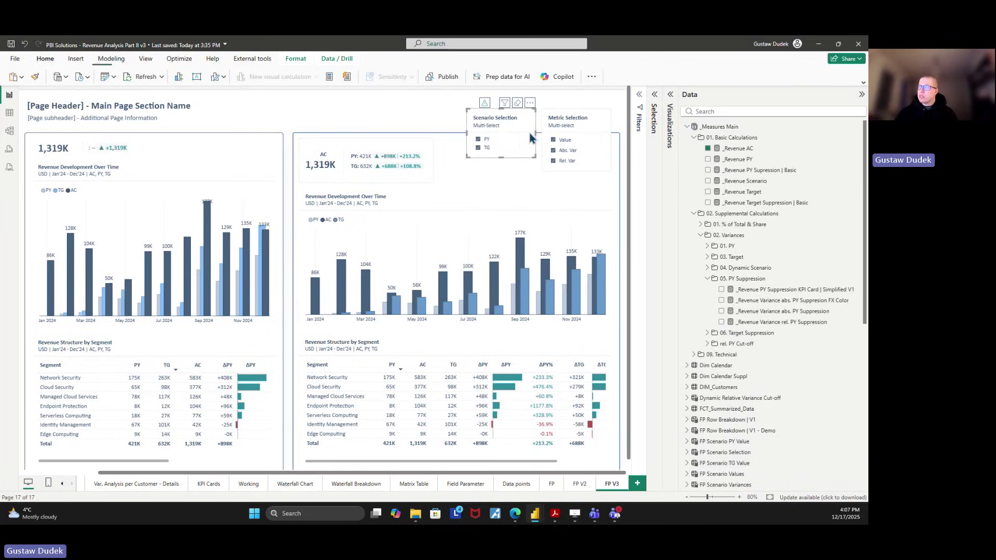
{"action": "left_click", "coordinate": [669, 130]}
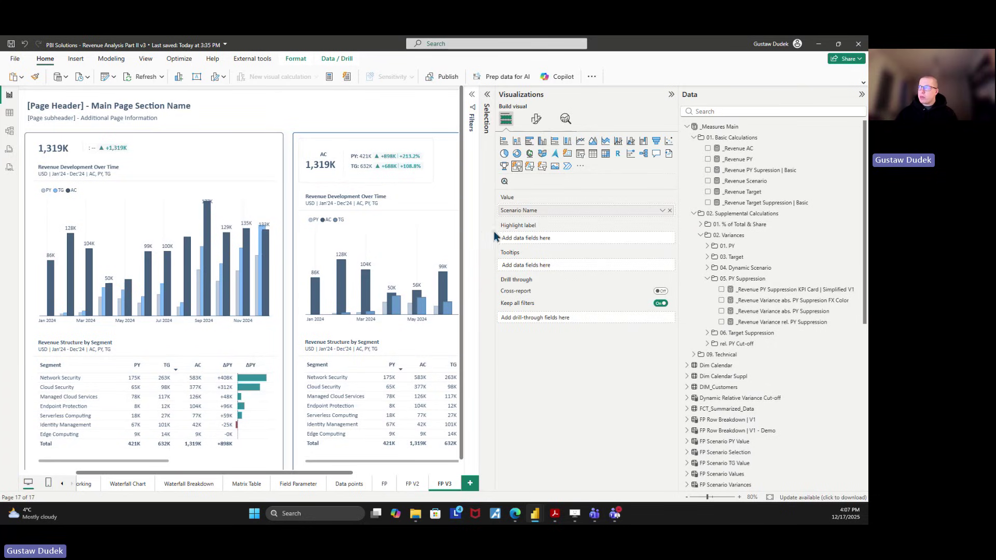
{"action": "left_click_drag", "start_coordinate": [494, 236], "coordinate": [569, 239]}
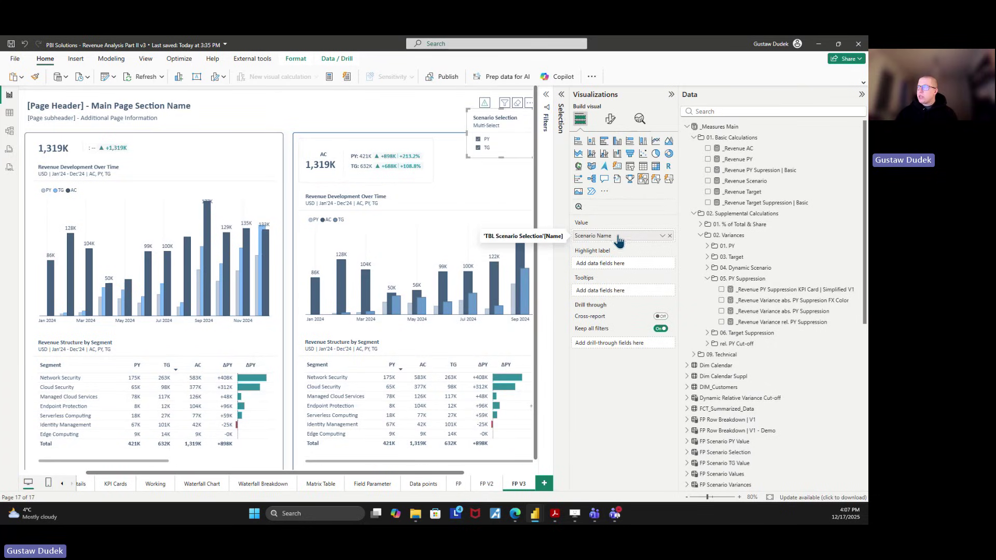
Browse the TBL Scenario Selection table rows, then switch to the FP Scenario v1 model diagram
{"action": "left_click", "coordinate": [10, 112]}
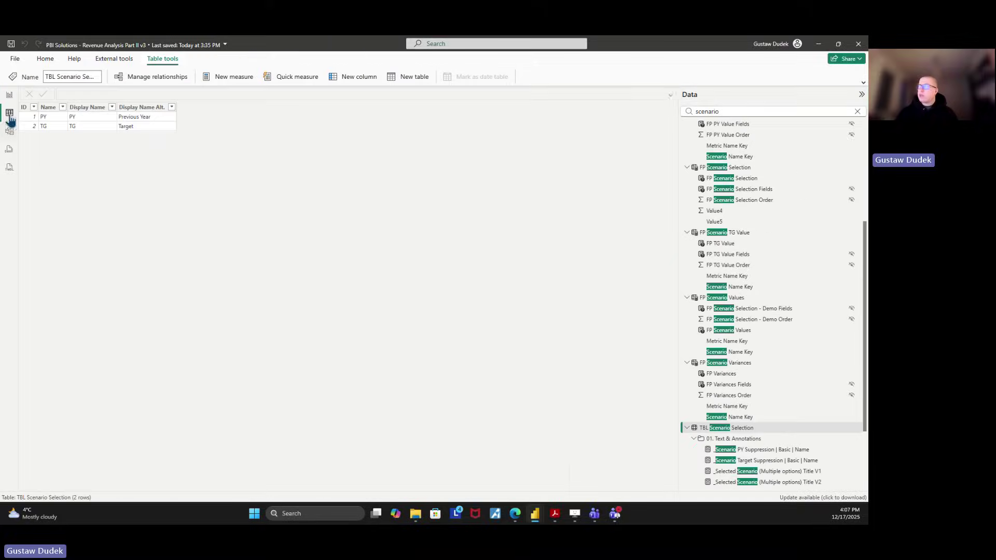
{"action": "double_click", "coordinate": [732, 110]}
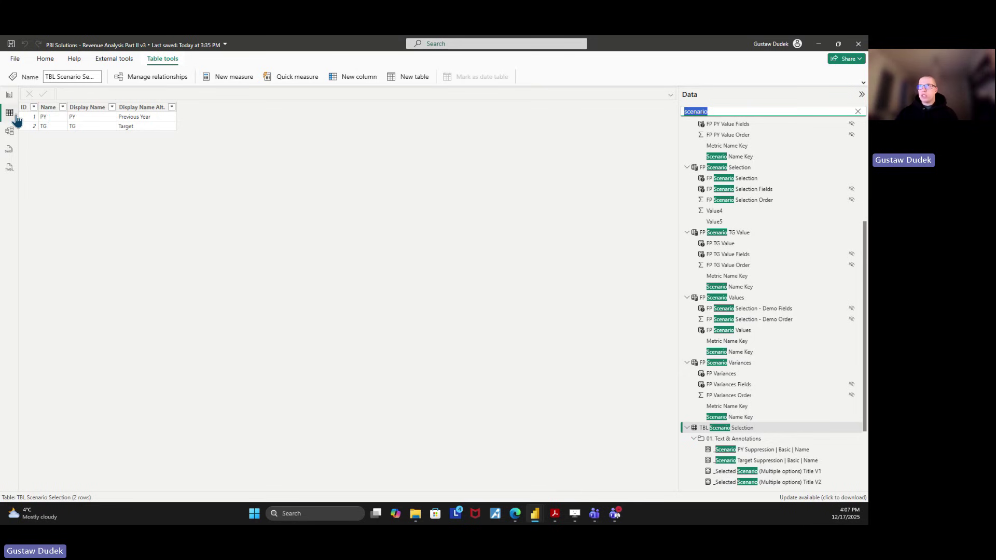
{"action": "left_click", "coordinate": [9, 95]}
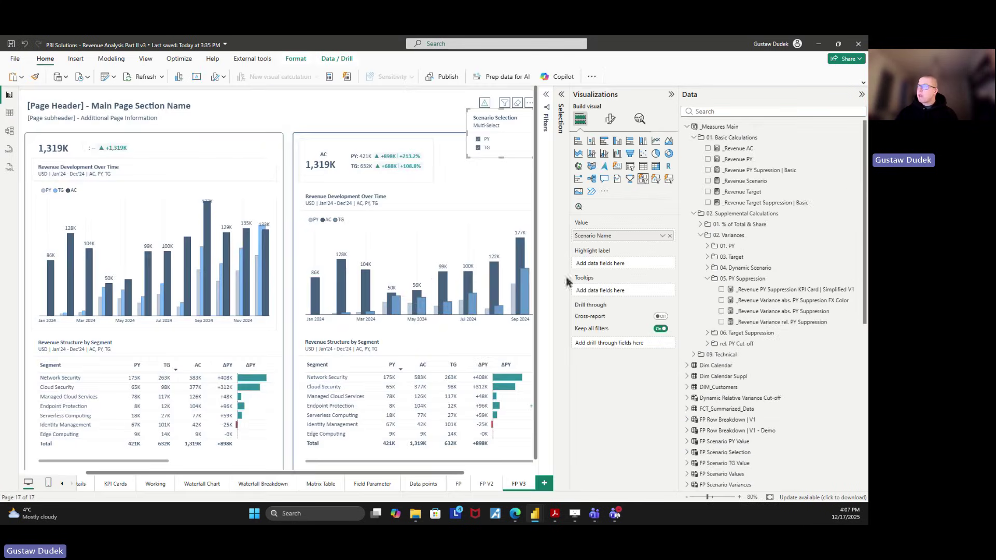
{"action": "left_click", "coordinate": [9, 131]}
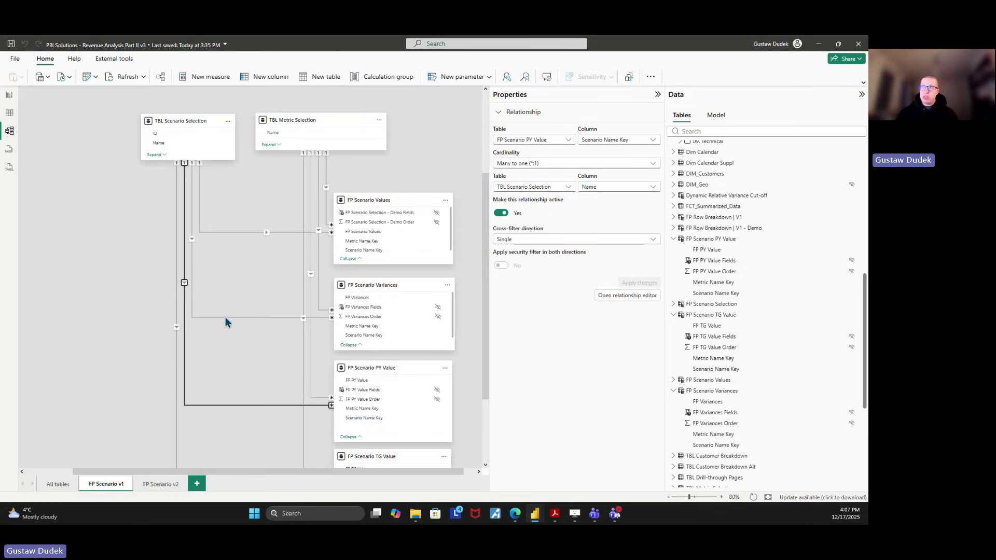
Inspect the TBL Metric Selection table's properties in the model diagram
{"action": "scroll", "coordinate": [218, 269], "scroll_direction": "down", "scroll_amount": 1}
{"action": "scroll", "coordinate": [264, 255], "scroll_direction": "up", "scroll_amount": 1}
{"action": "left_click", "coordinate": [311, 120]}
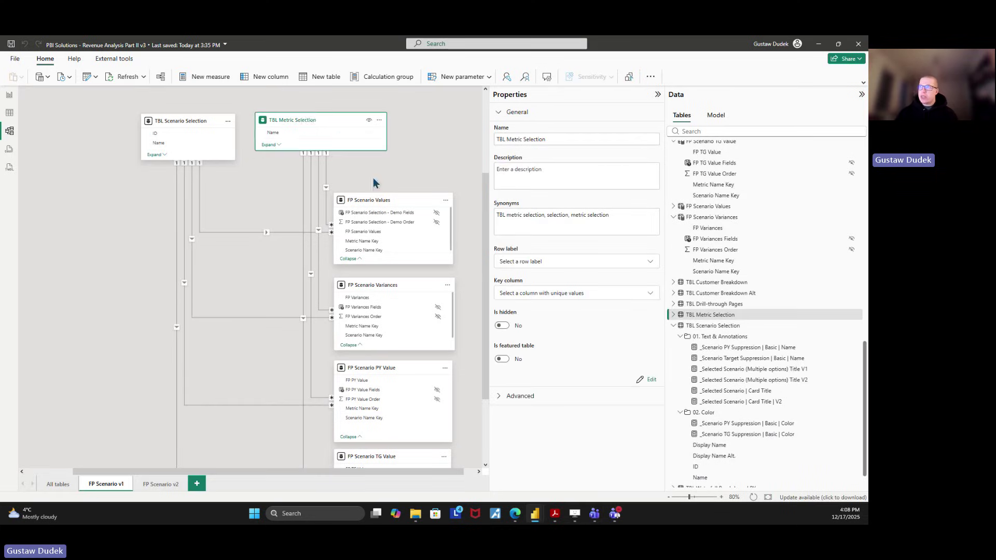
{"action": "mouse_move", "coordinate": [371, 295]}
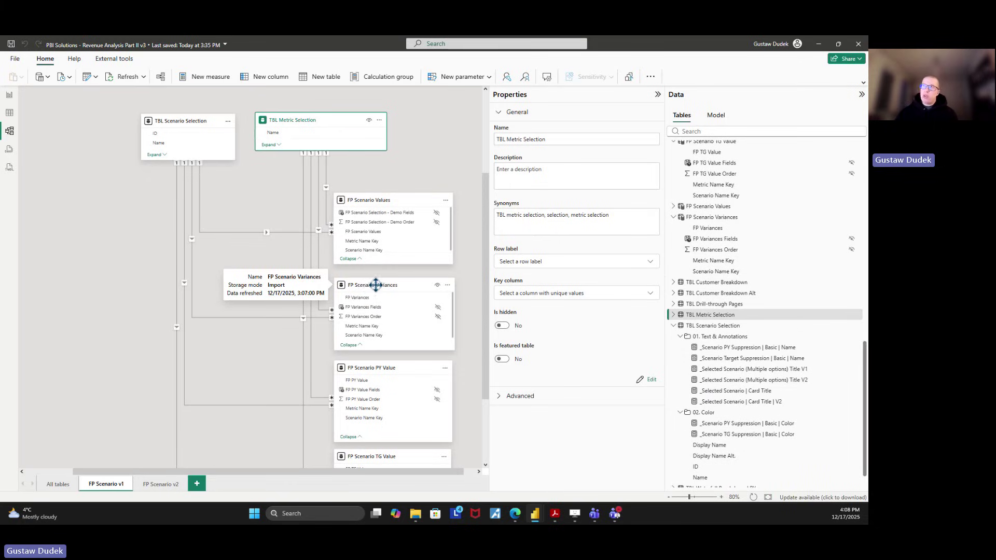
Inspect TBL Scenario Selection, then the FP Scenario PY Value and TG Value tables
{"action": "left_click", "coordinate": [187, 122]}
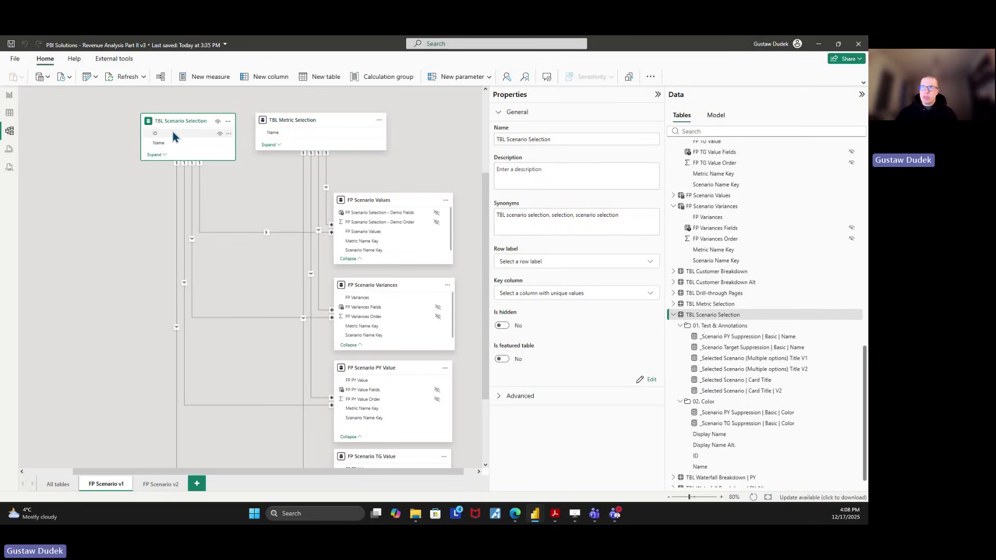
{"action": "scroll", "coordinate": [266, 242], "scroll_direction": "down", "scroll_amount": 1}
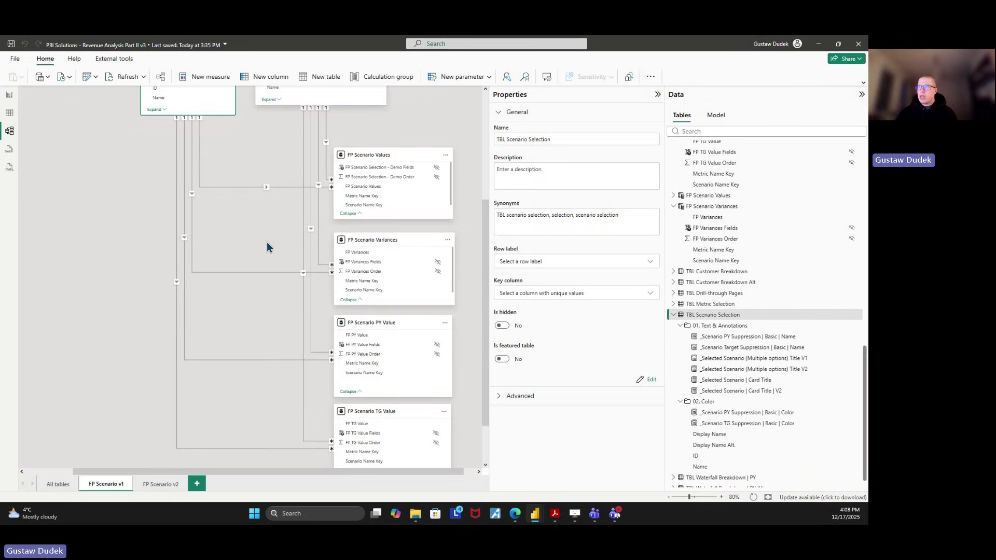
{"action": "left_click", "coordinate": [357, 322]}
{"action": "left_click", "coordinate": [363, 411]}
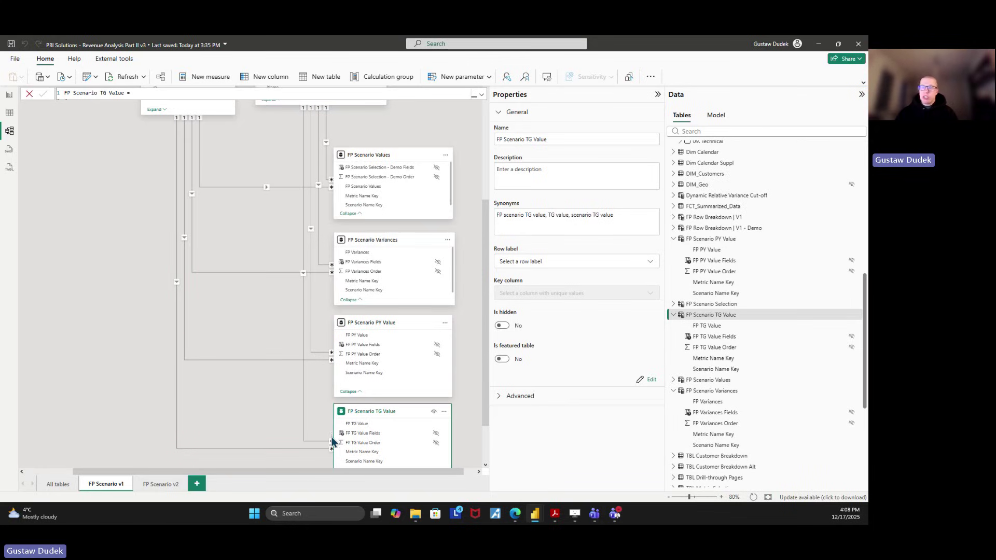
Open the FP Scenario TG Value relationship in Edit relationship and cancel without changes
{"action": "double_click", "coordinate": [288, 451]}
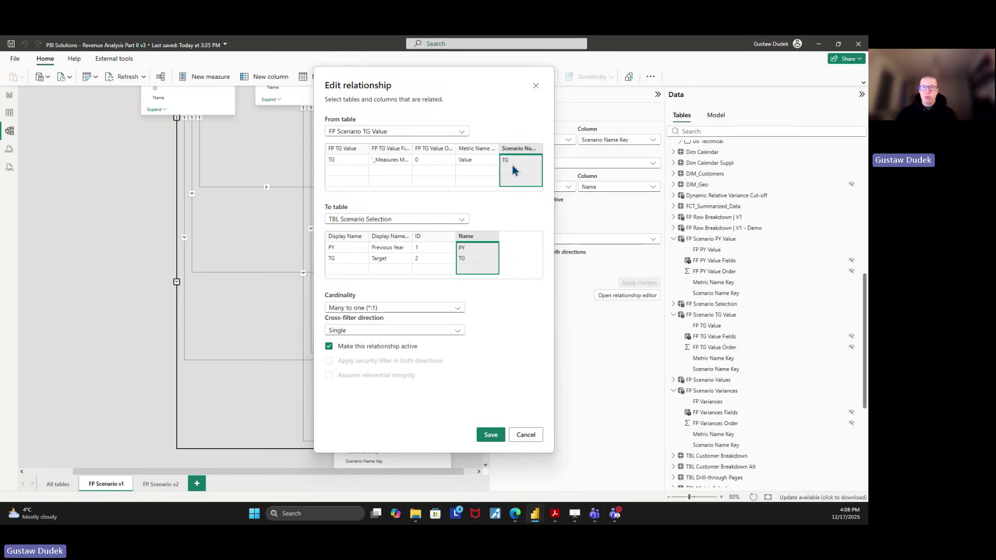
{"action": "left_click", "coordinate": [529, 437]}
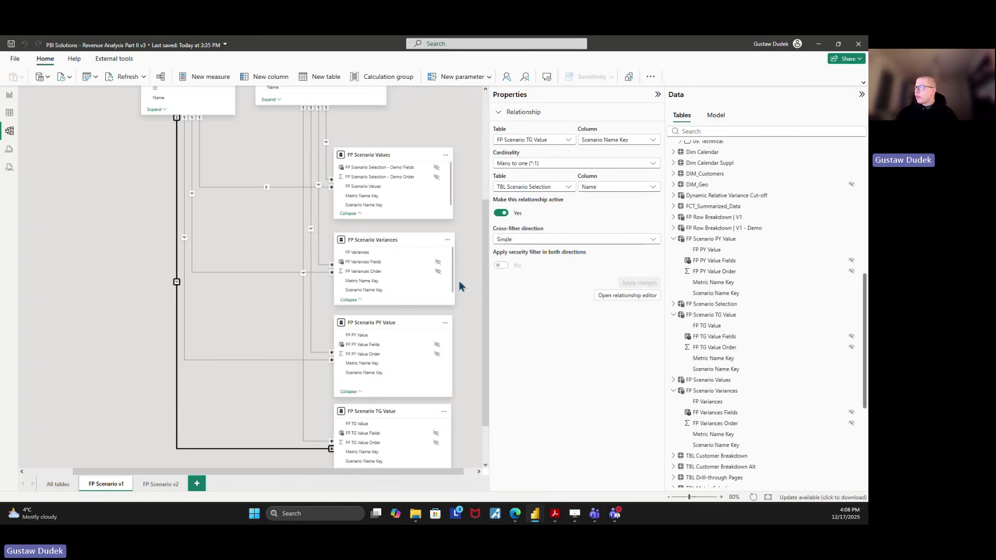
Select FP Scenario PY Value and expand its full DAX definition in the formula bar
{"action": "left_click", "coordinate": [387, 324]}
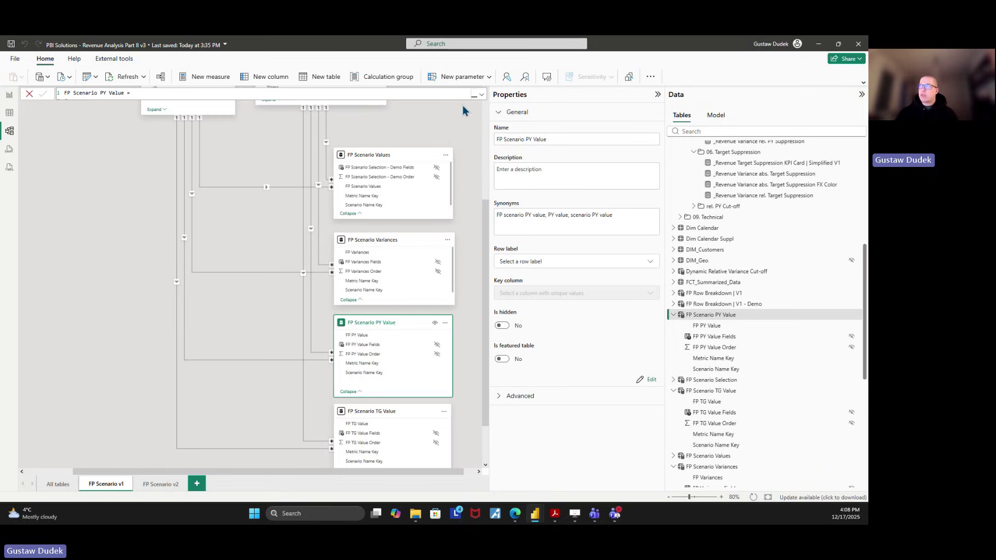
{"action": "left_click", "coordinate": [482, 94]}
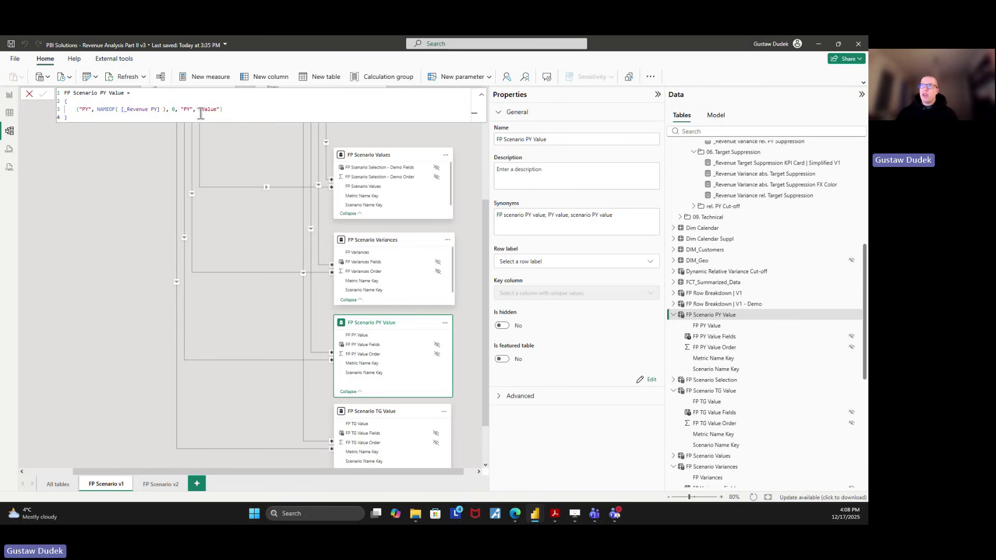
{"action": "left_click_drag", "start_coordinate": [180, 109], "coordinate": [221, 108]}
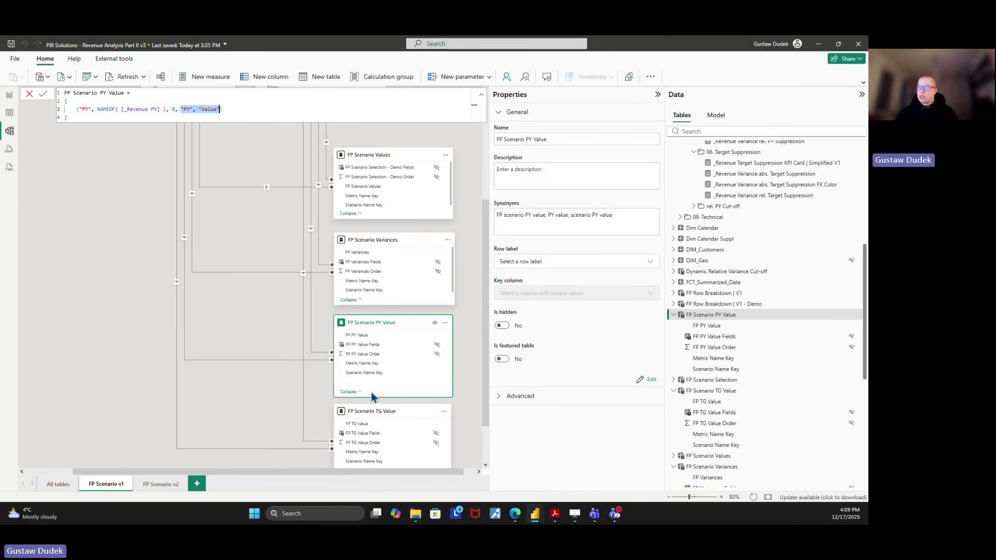
Inspect the properties of its Metric Name Key and Scenario Name Key columns
{"action": "left_click", "coordinate": [361, 366]}
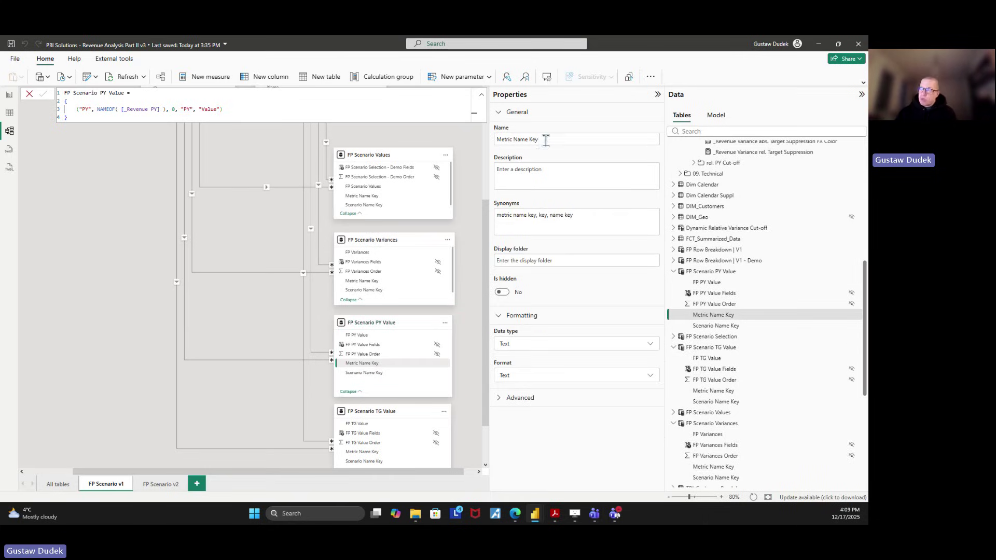
{"action": "left_click_drag", "start_coordinate": [543, 139], "coordinate": [503, 140]}
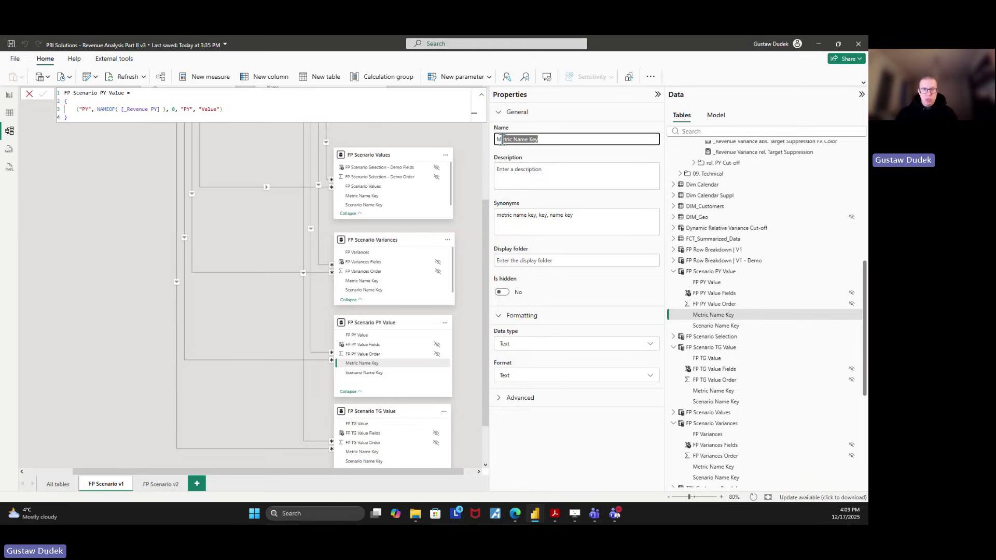
{"action": "left_click", "coordinate": [525, 140]}
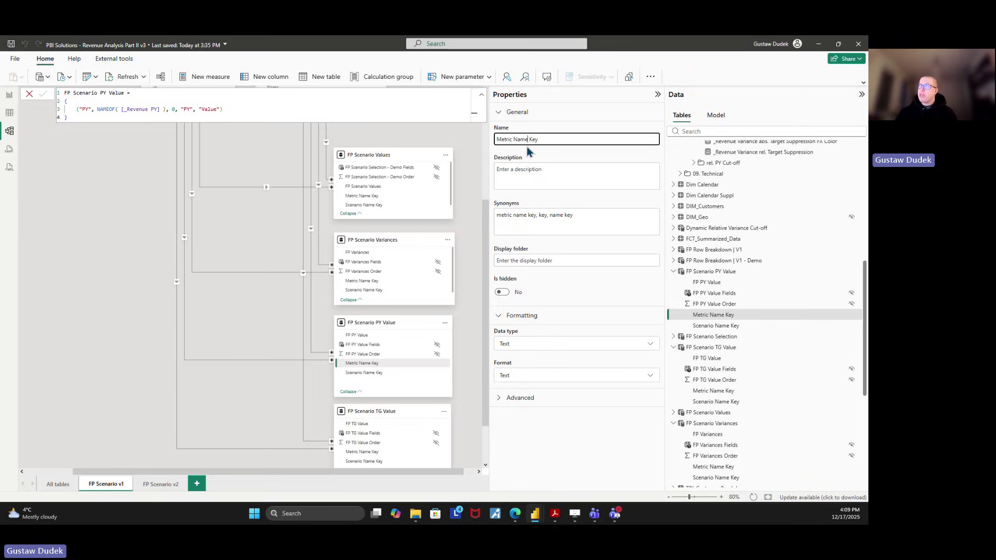
{"action": "left_click", "coordinate": [372, 373]}
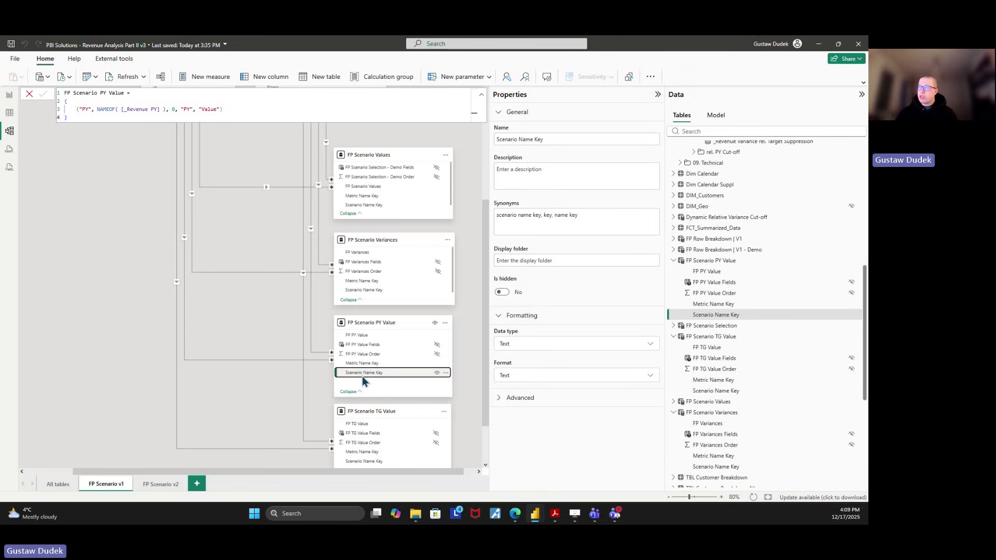
{"action": "left_click", "coordinate": [192, 110]}
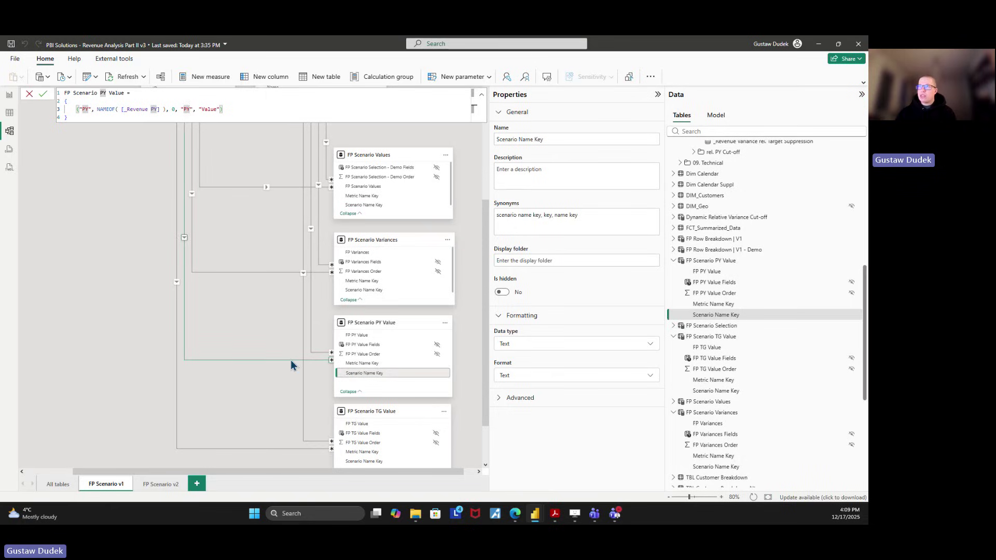
{"action": "scroll", "coordinate": [280, 350], "scroll_direction": "up", "scroll_amount": 3}
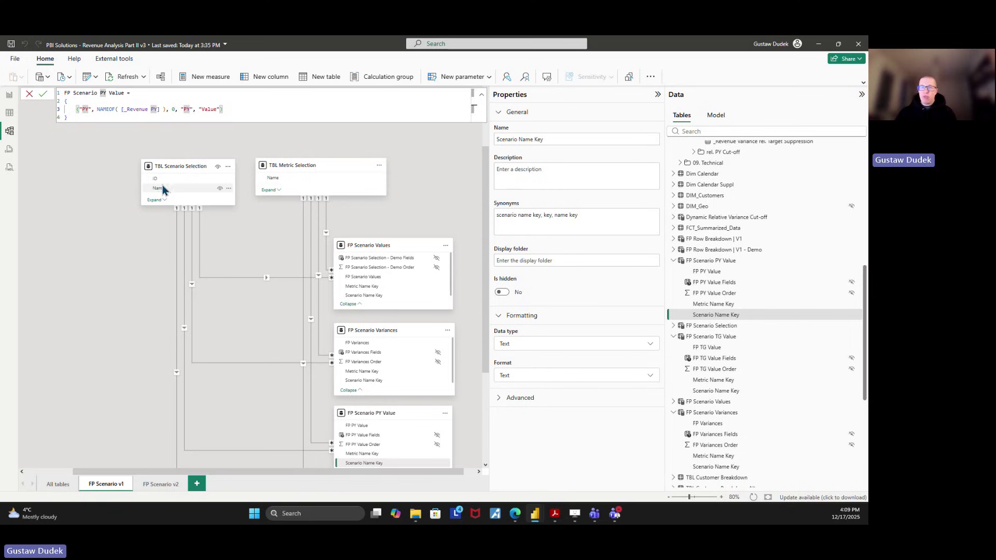
On FP V3, compare the chart's and segment matrix's fields: FP PY Value, AC, FP TG Value, FP Variances
{"action": "left_click", "coordinate": [11, 95]}
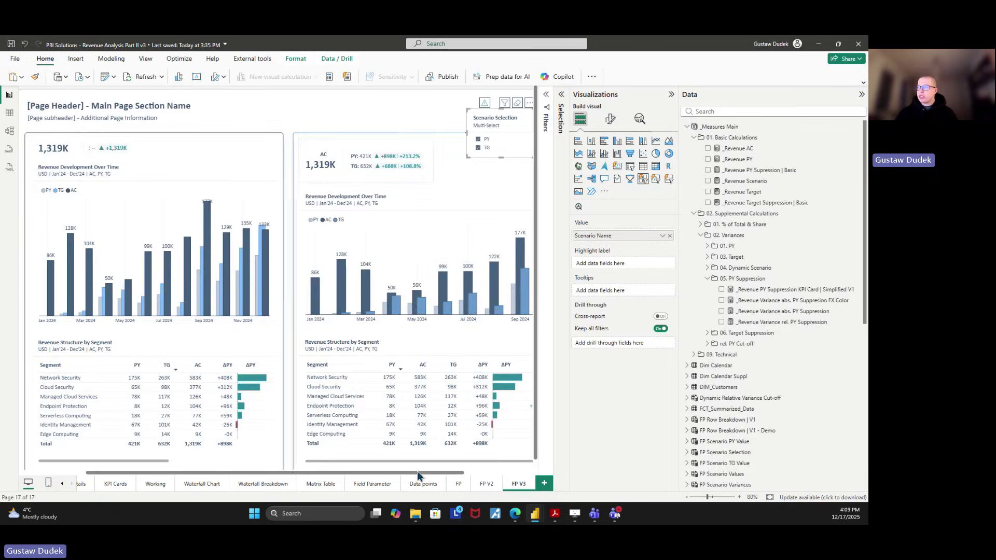
{"action": "left_click_drag", "start_coordinate": [417, 471], "coordinate": [487, 472]}
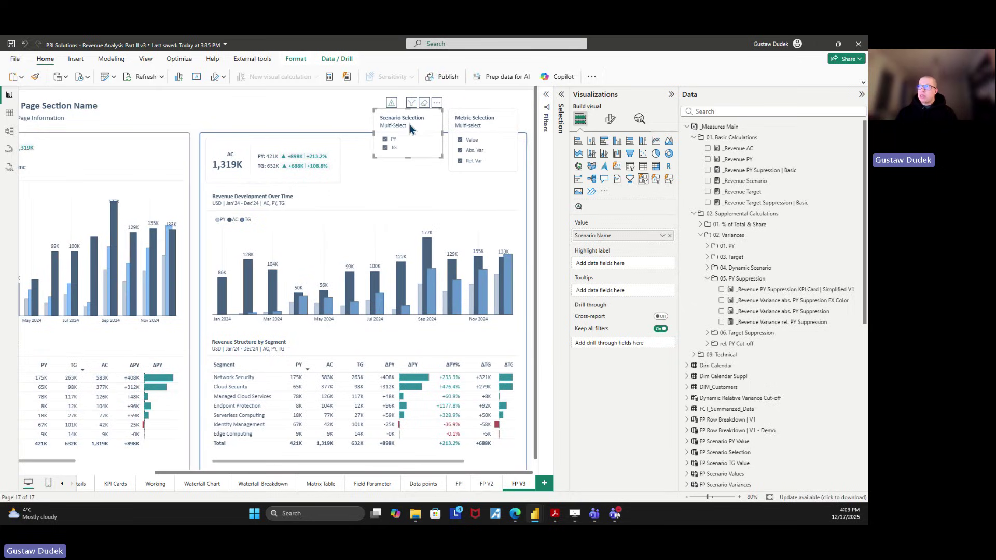
{"action": "left_click", "coordinate": [406, 341]}
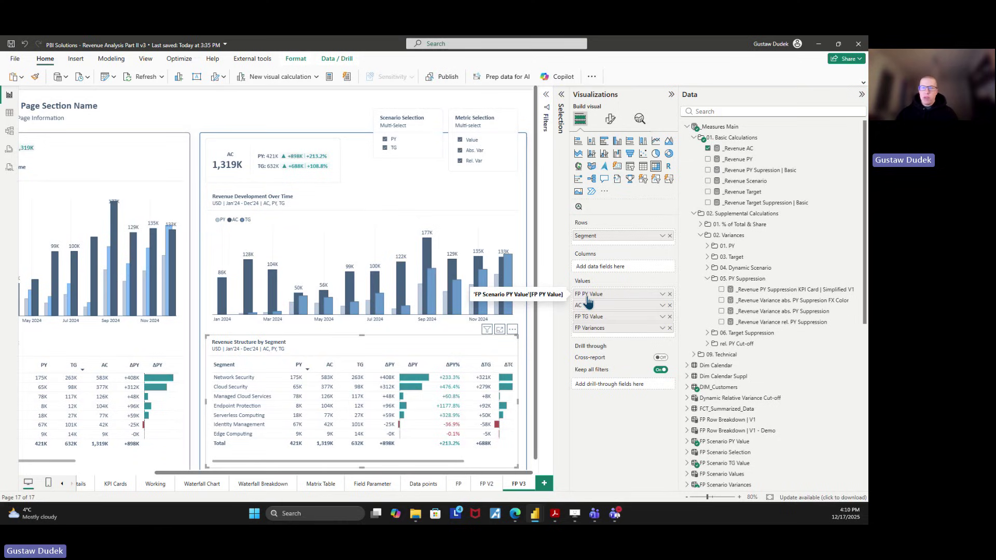
{"action": "left_click", "coordinate": [437, 216]}
{"action": "left_click", "coordinate": [416, 348]}
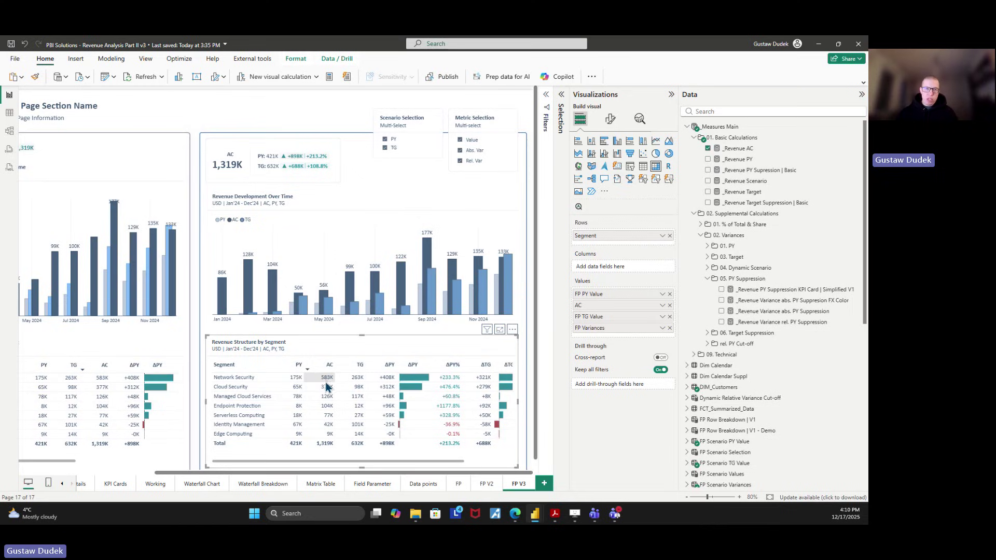
{"action": "left_click", "coordinate": [736, 150]}
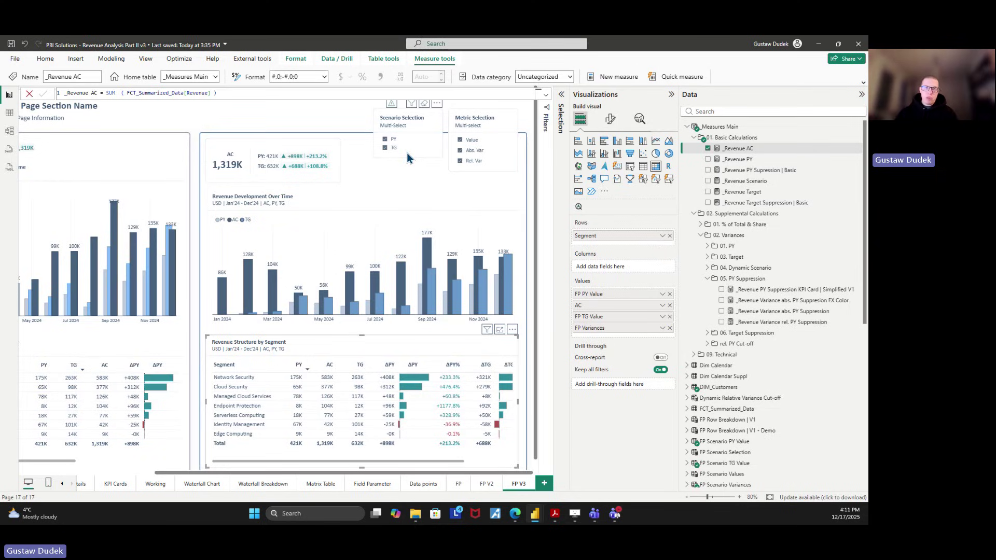
{"action": "left_click", "coordinate": [356, 121]}
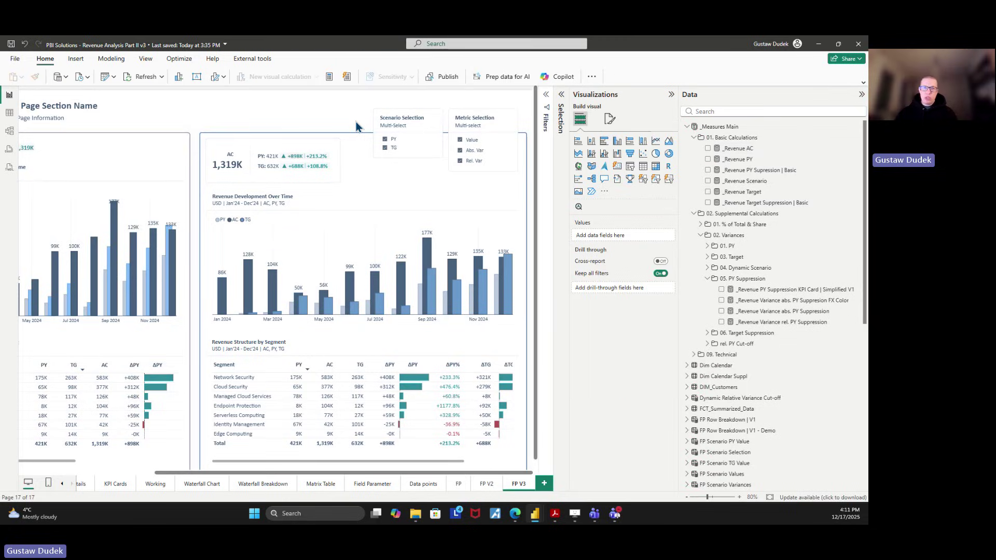